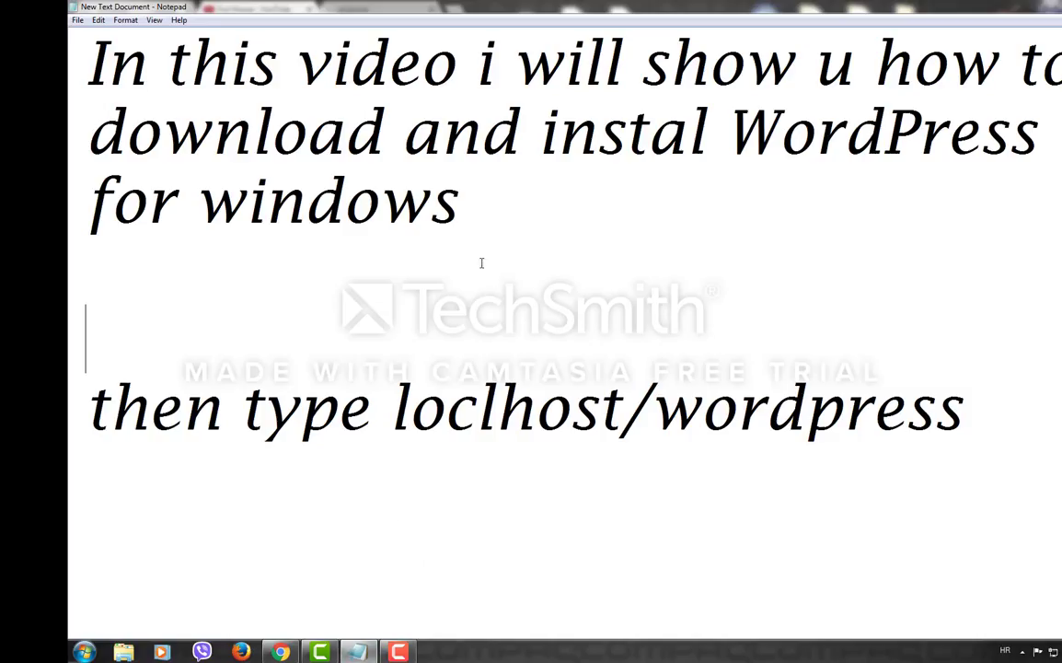
- Add a blank line after the note's first paragraph, ending at 'windows', then switch to Chrome
{"action": "mouse_move", "coordinate": [458, 201]}
{"action": "left_mouse_down"}
{"action": "mouse_move", "coordinate": [308, 160]}
{"action": "mouse_move", "coordinate": [93, 60]}
{"action": "left_mouse_up"}
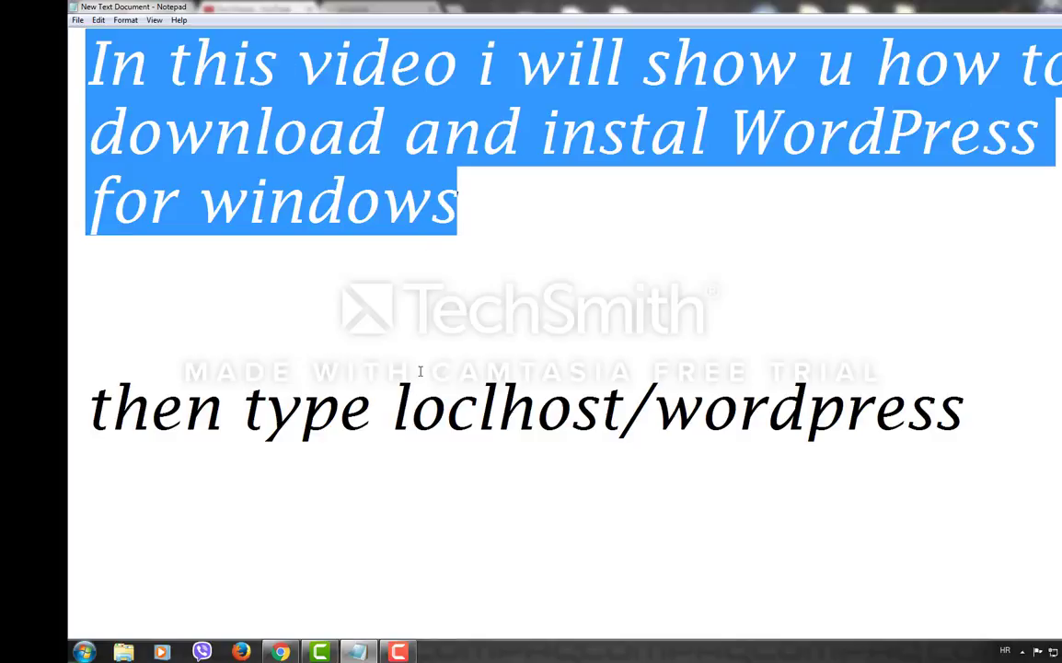
{"action": "left_click", "coordinate": [495, 222]}
{"action": "key", "text": "Return"}
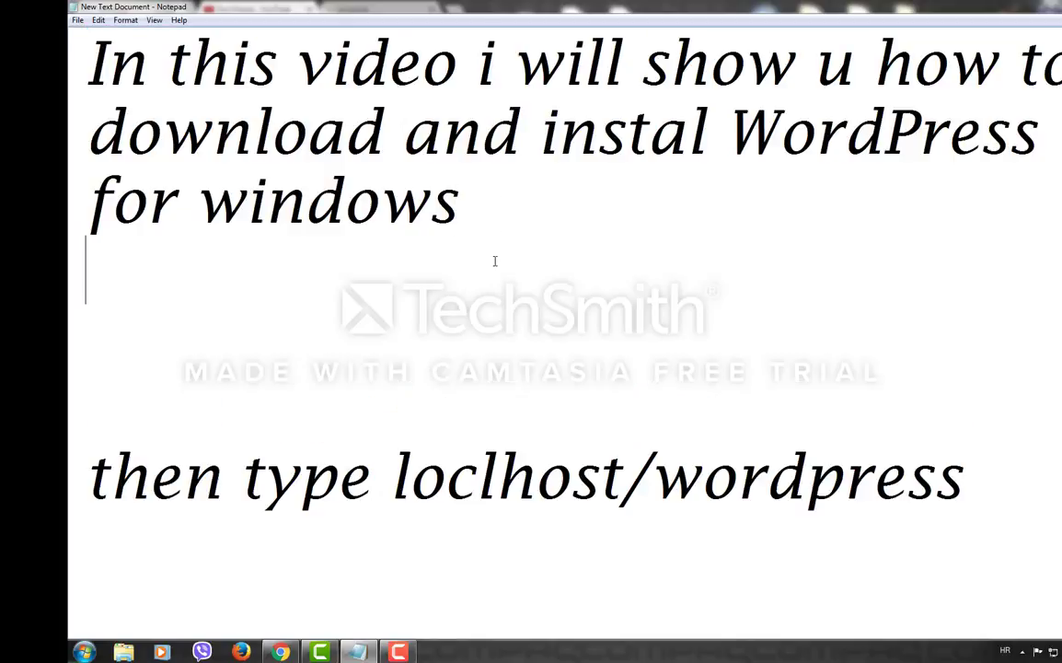
{"action": "left_click", "coordinate": [290, 656]}
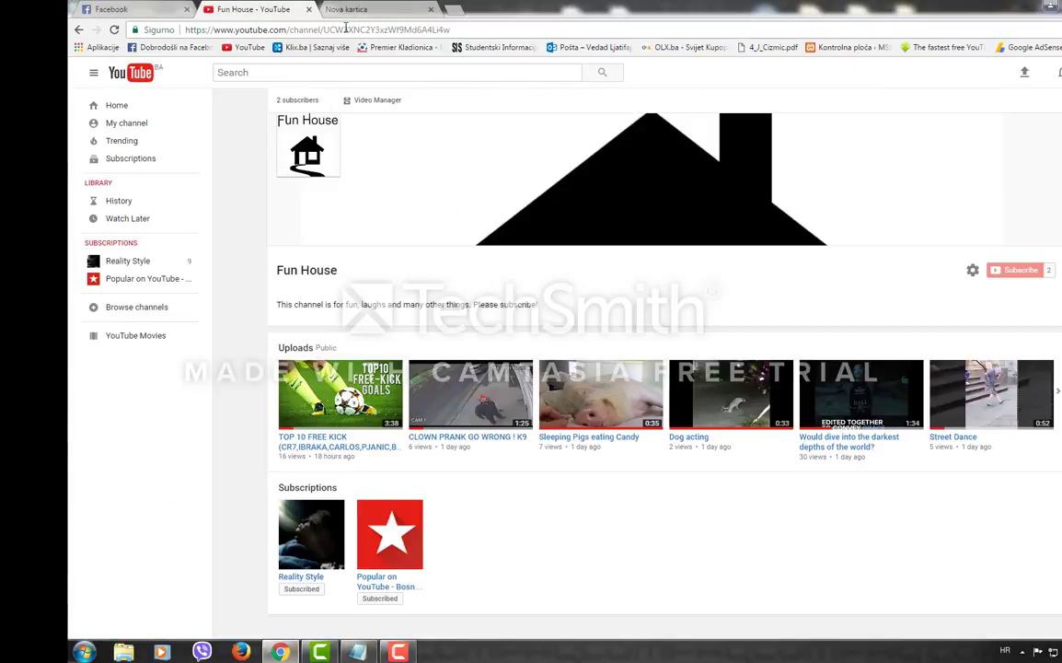
- Search 'wordpress' in a new tab, download the WordPress 4.7.3 zip, and restore down Chrome
{"action": "left_click", "coordinate": [332, 9]}
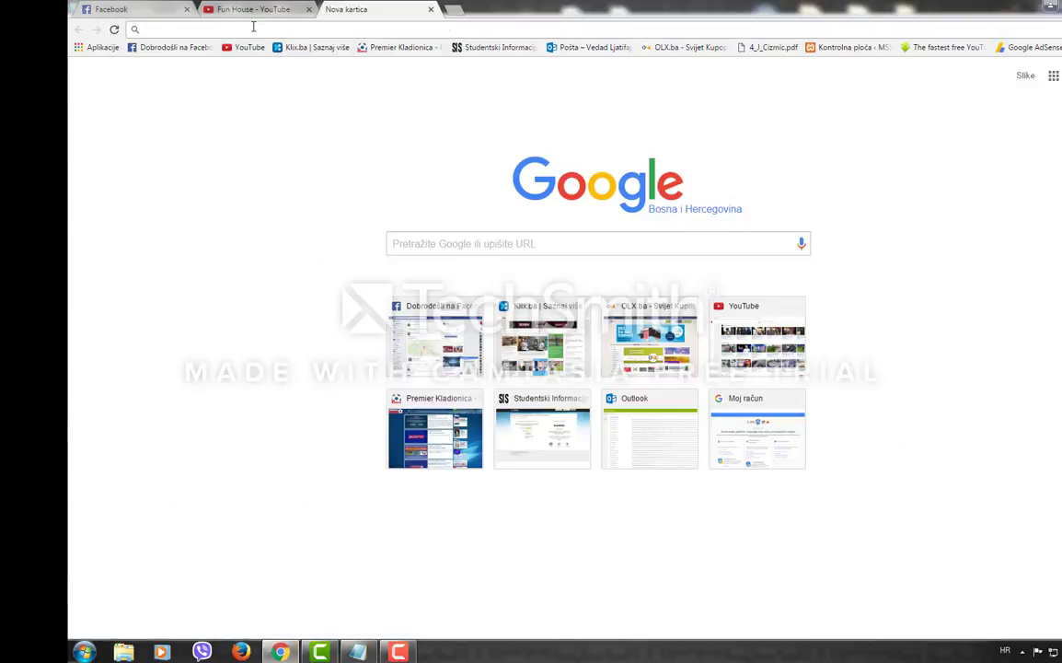
{"action": "type", "text": "wordpress"}
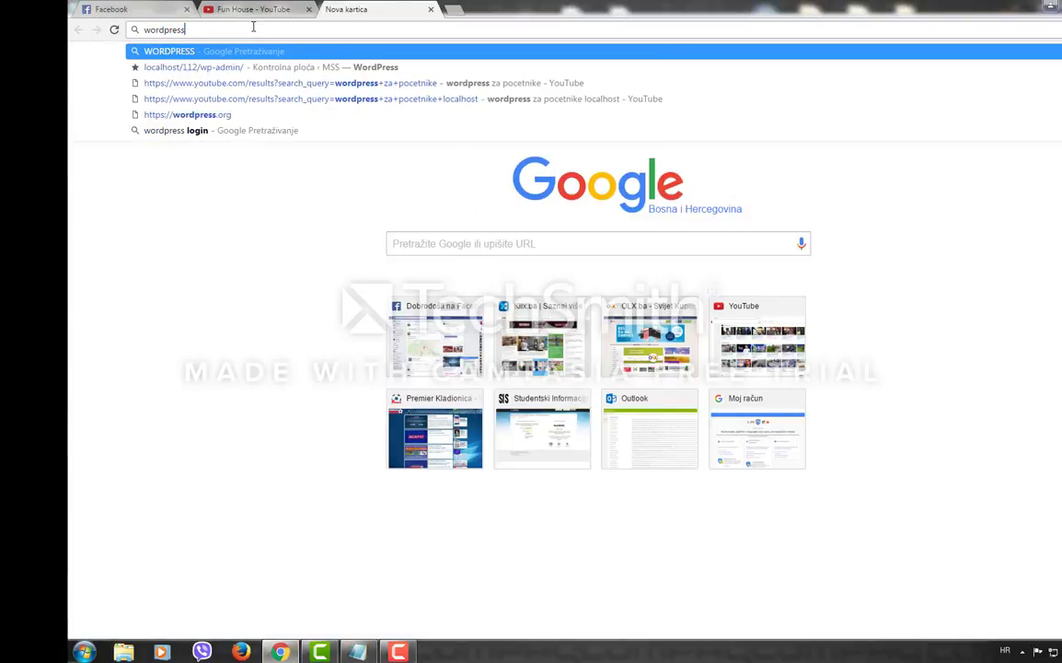
{"action": "key", "text": "Return"}
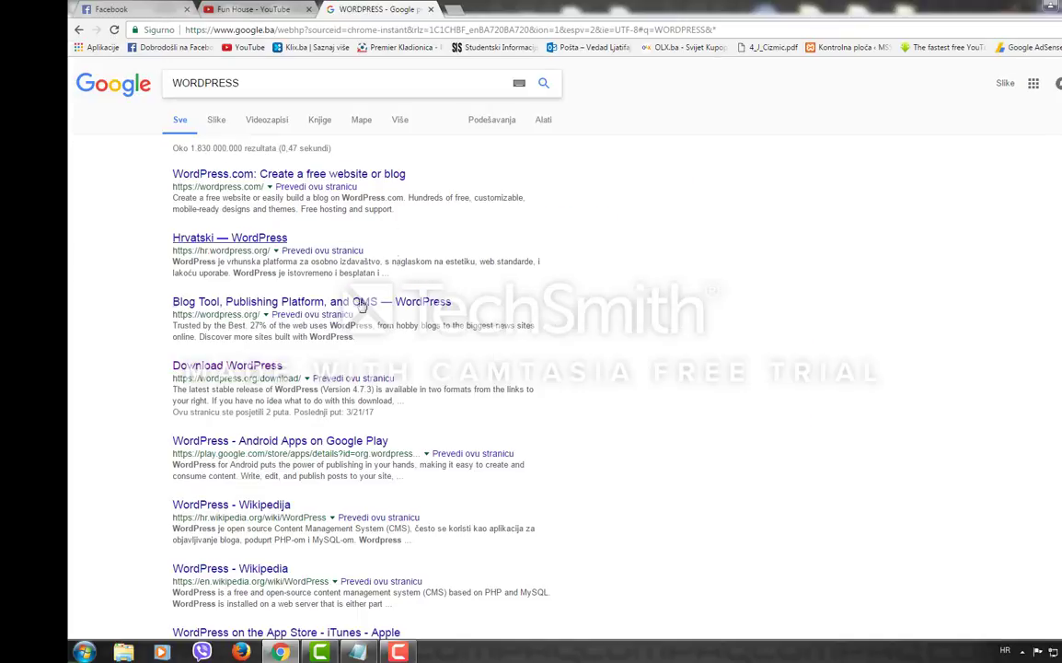
{"action": "left_click", "coordinate": [267, 368]}
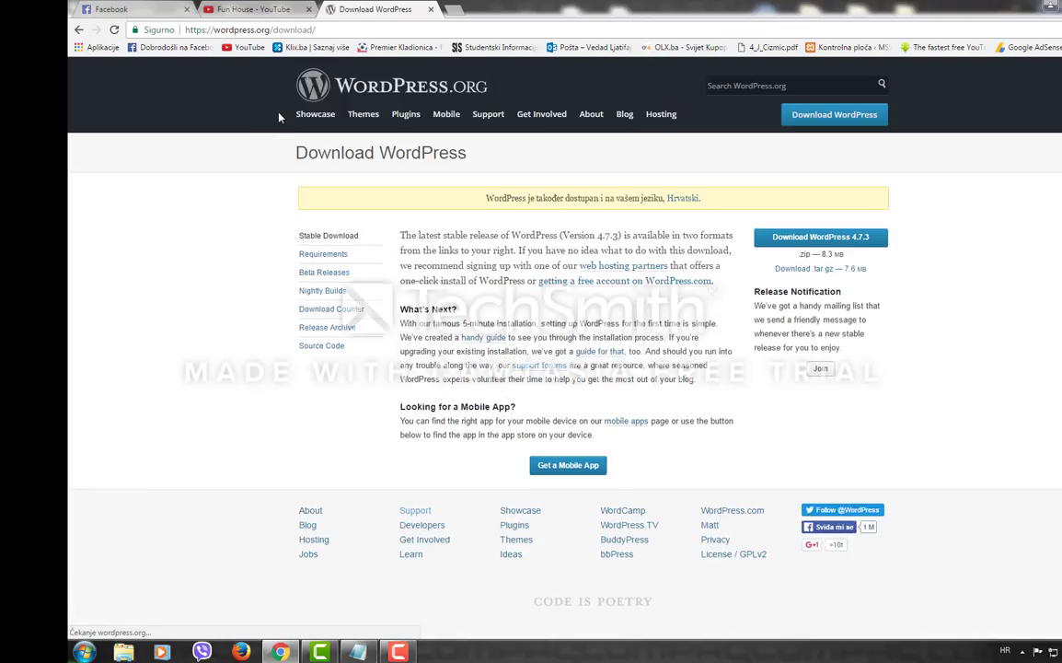
{"action": "left_click", "coordinate": [858, 241]}
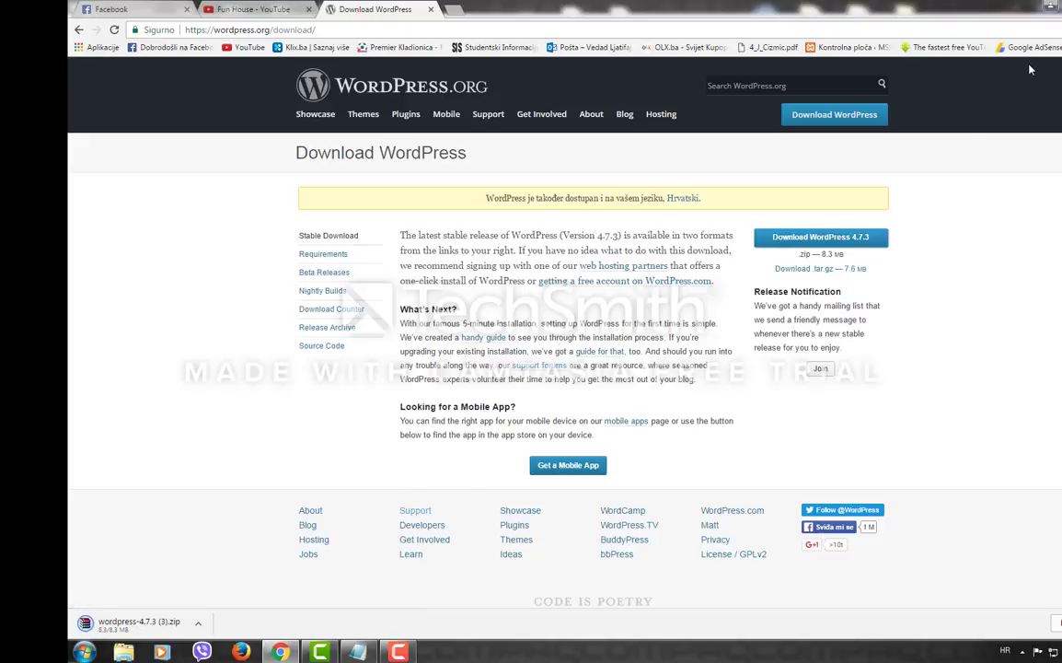
{"action": "left_click", "coordinate": [1050, 7]}
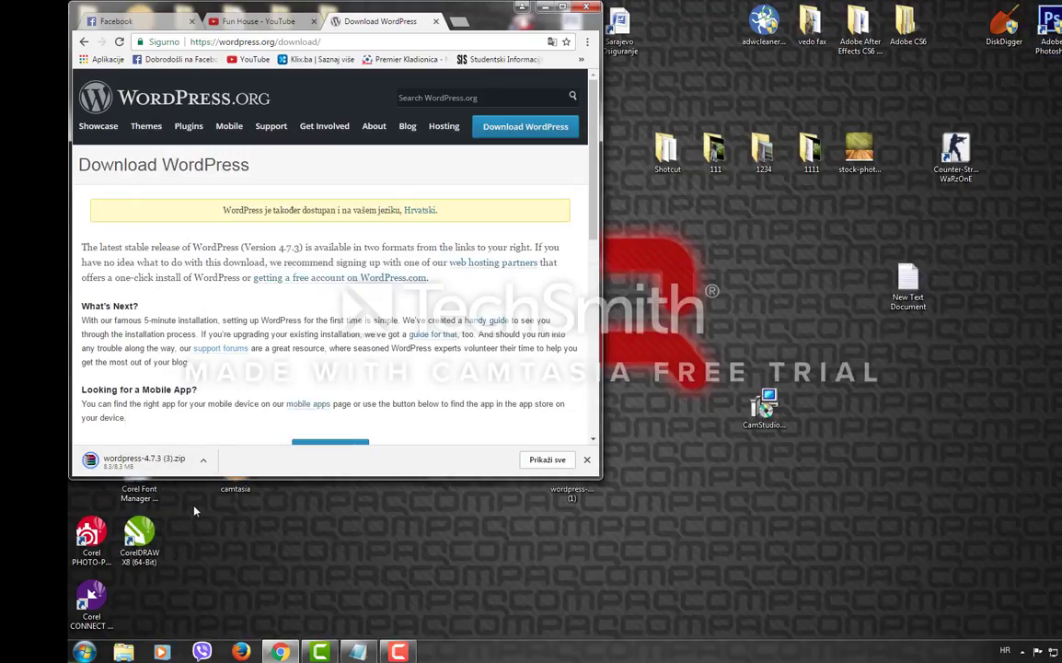
- Move the CamStudio setup shortcut into the top-right row of desktop icons and refresh the desktop
{"action": "right_click", "coordinate": [628, 242]}
{"action": "left_click", "coordinate": [681, 291]}
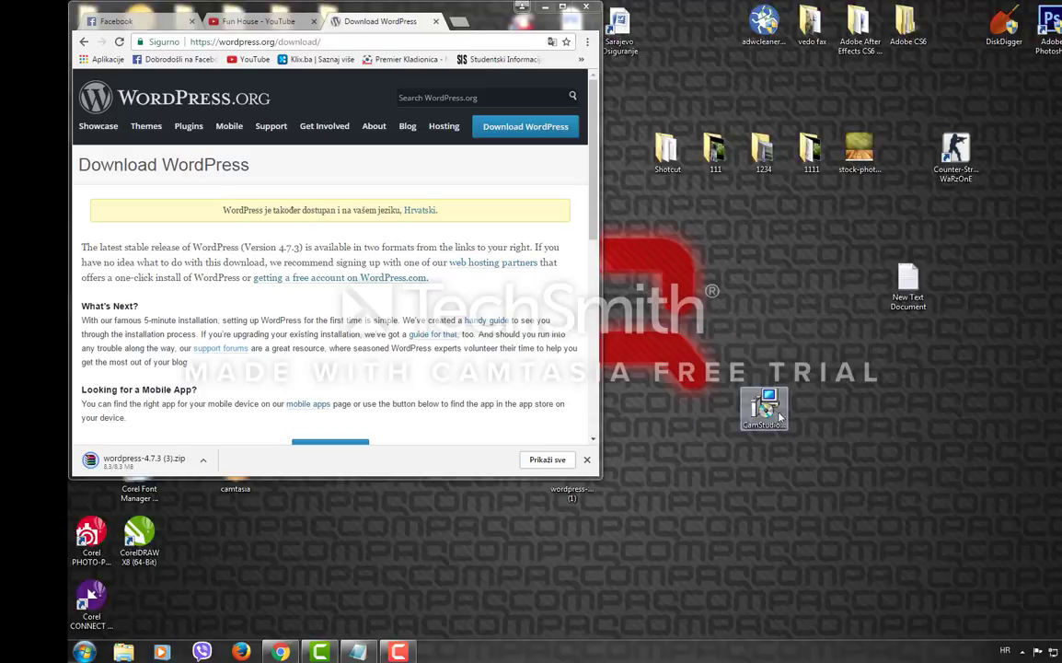
{"action": "mouse_move", "coordinate": [764, 405]}
{"action": "left_mouse_down"}
{"action": "mouse_move", "coordinate": [1022, 279]}
{"action": "mouse_move", "coordinate": [1008, 157]}
{"action": "left_mouse_up"}
{"action": "left_click_drag", "start_coordinate": [909, 280], "coordinate": [908, 156]}
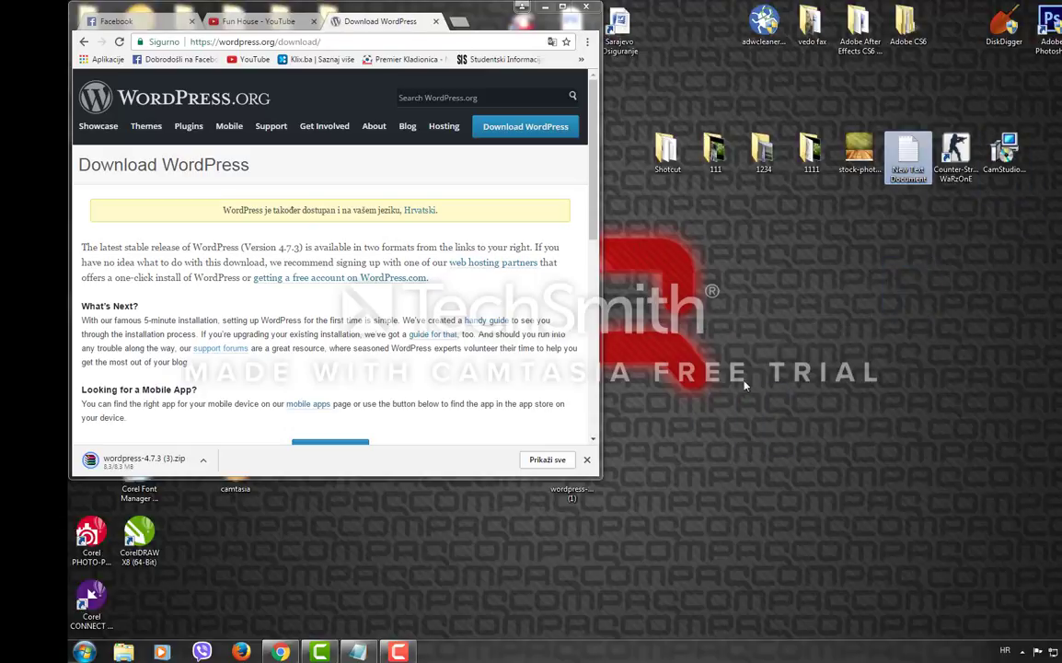
{"action": "right_click", "coordinate": [695, 439]}
{"action": "left_click", "coordinate": [714, 486]}
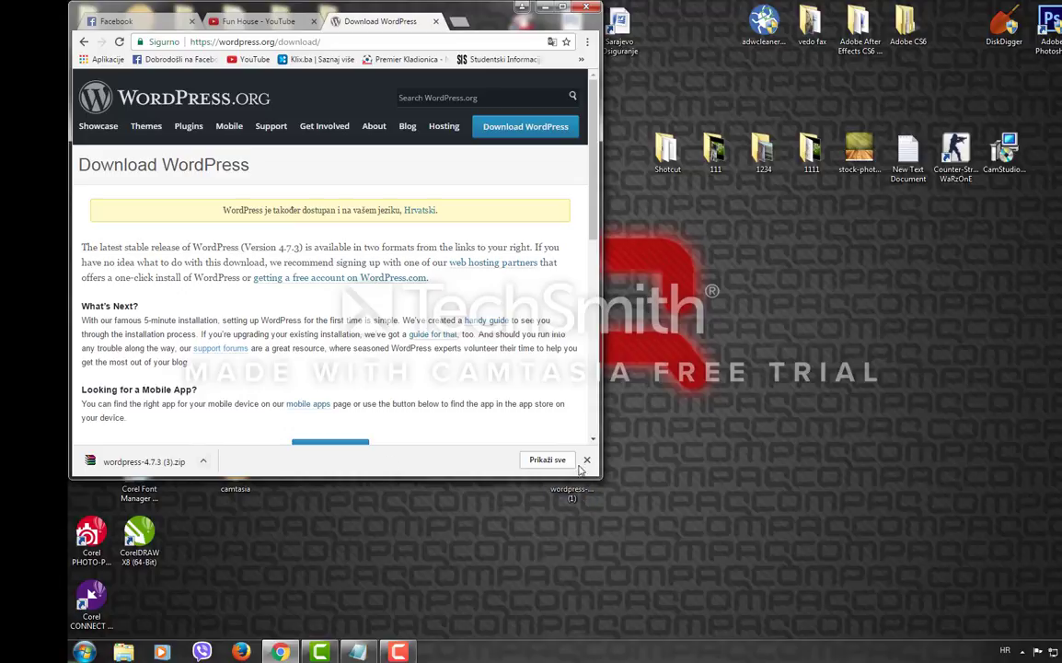
- Extract the downloaded wordpress-4.7.3 zip onto the desktop with Extract Here
{"action": "left_click", "coordinate": [586, 459]}
{"action": "left_click_drag", "start_coordinate": [572, 490], "coordinate": [838, 334]}
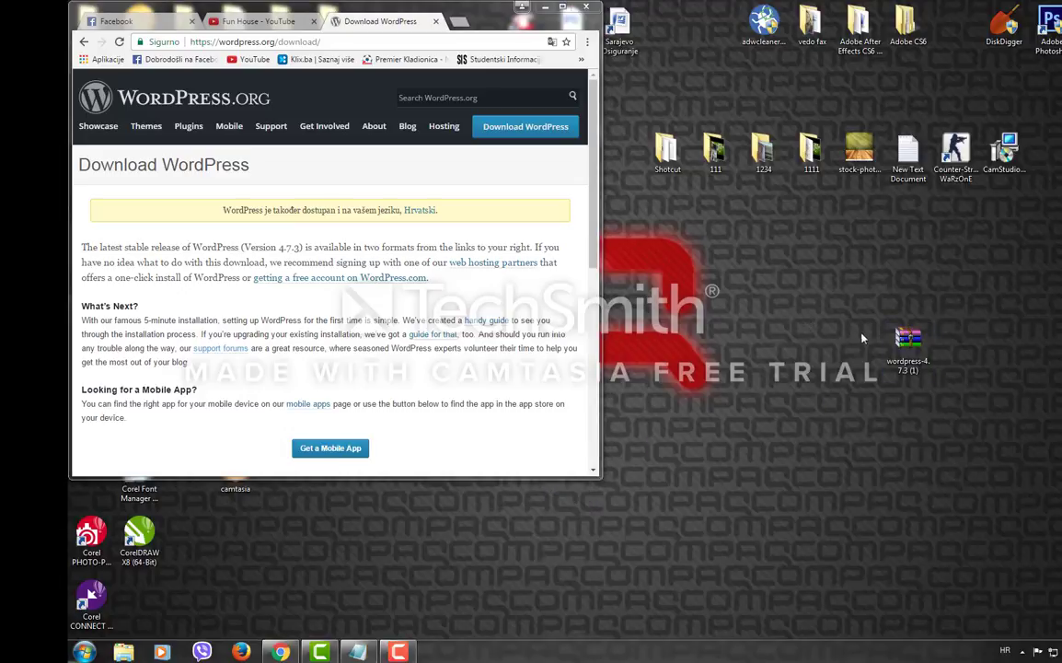
{"action": "left_click", "coordinate": [545, 6]}
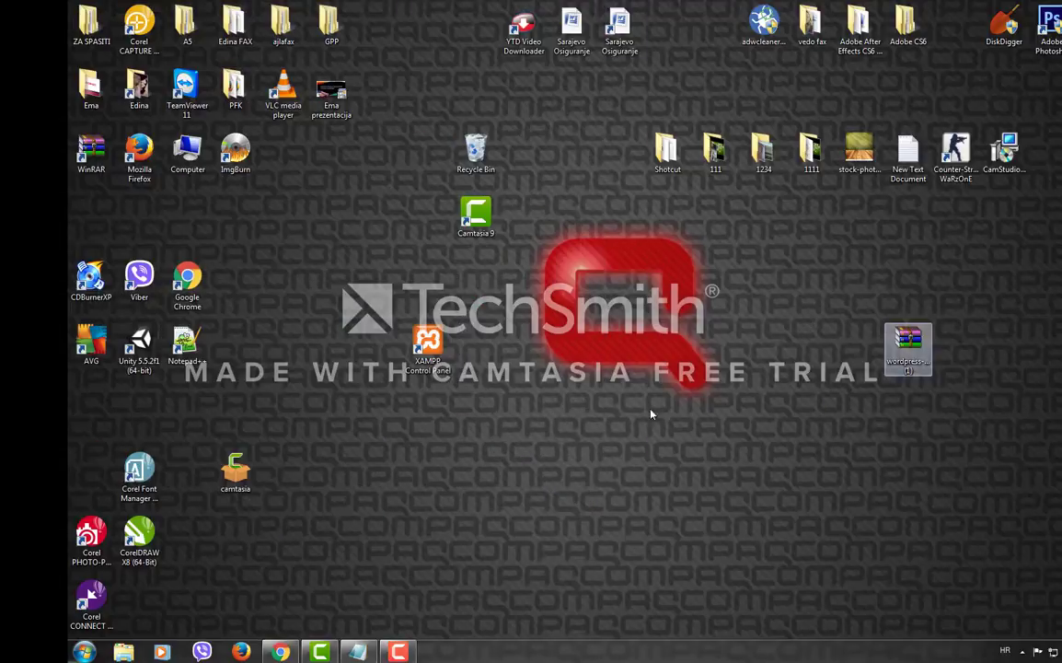
{"action": "left_click", "coordinate": [911, 362]}
{"action": "right_click", "coordinate": [912, 362]}
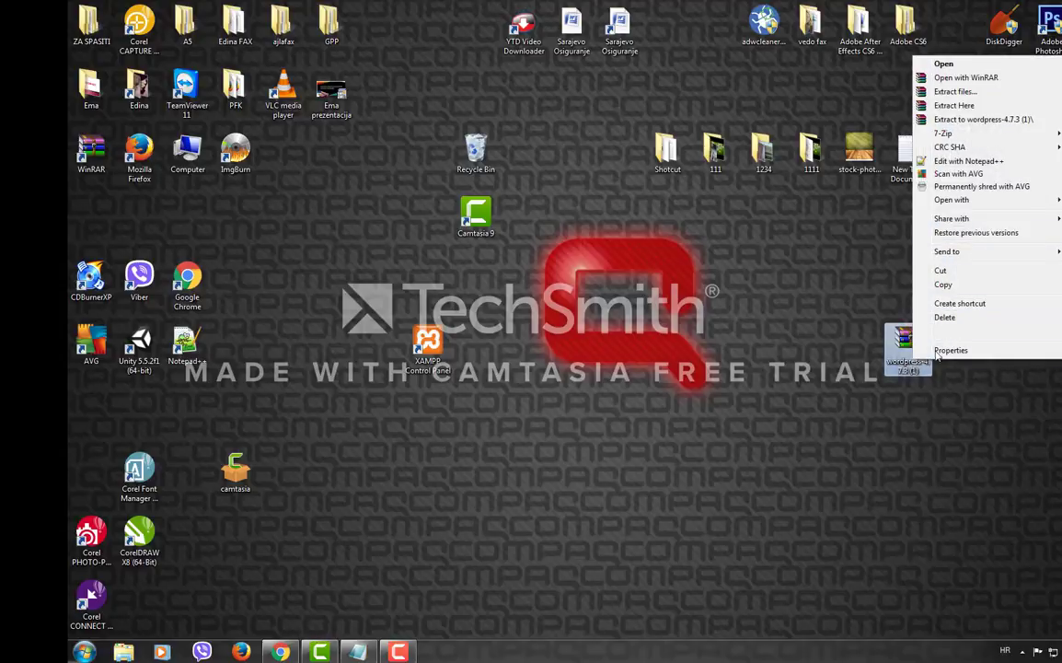
{"action": "left_click", "coordinate": [957, 105]}
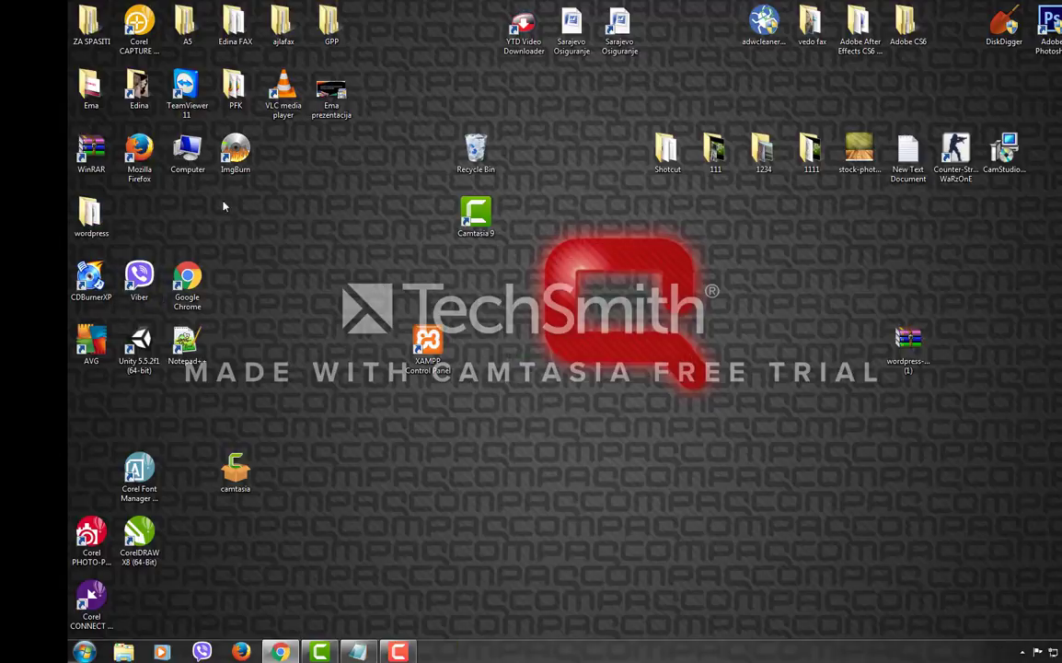
- Place the new wordpress folder beside the XAMPP Control Panel shortcut and bring Notepad back
{"action": "left_click_drag", "start_coordinate": [91, 214], "coordinate": [666, 407]}
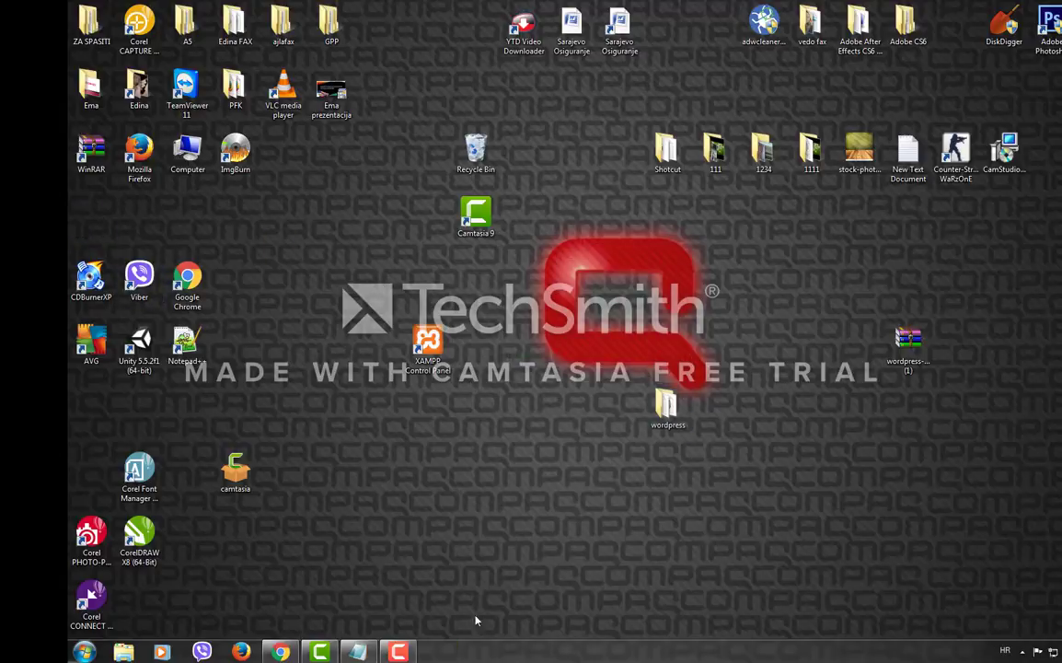
{"action": "left_click_drag", "start_coordinate": [429, 342], "coordinate": [622, 409]}
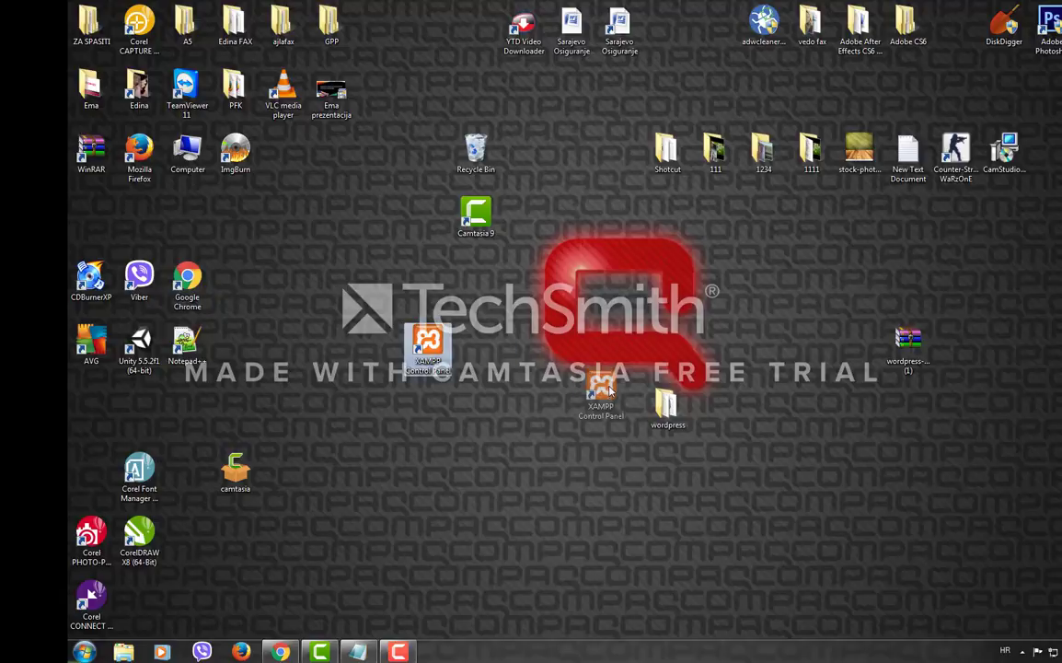
{"action": "left_click", "coordinate": [358, 651]}
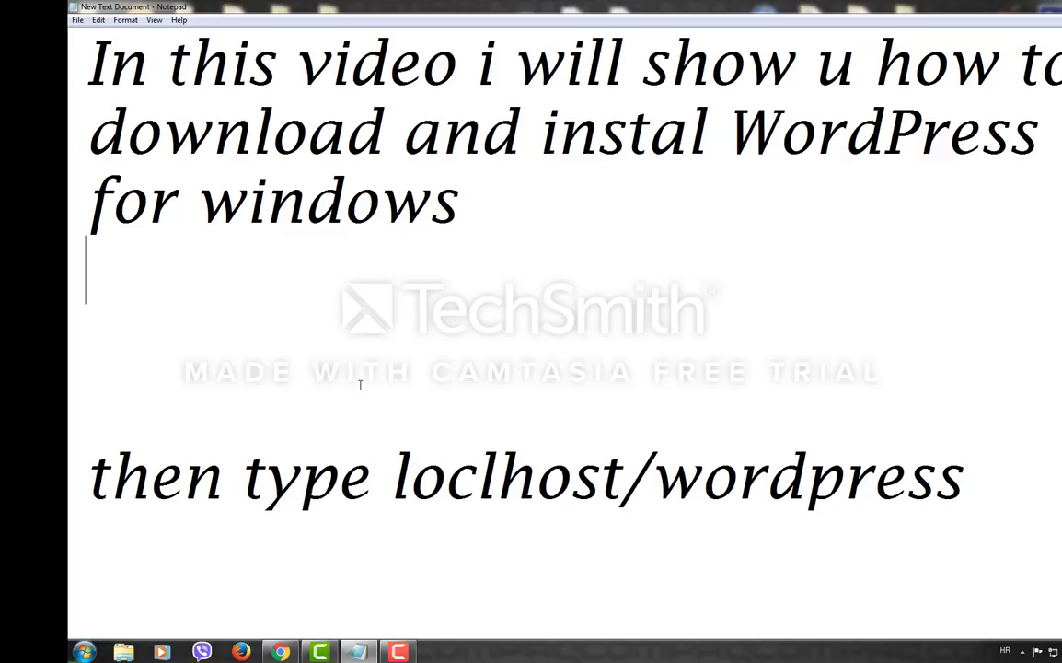
- Scroll down to review the 'download xampp control panel' lines, then show the desktop
{"action": "scroll", "coordinate": [358, 337], "scroll_direction": "down", "scroll_amount": 1}
{"action": "scroll", "coordinate": [358, 337], "scroll_direction": "down", "scroll_amount": 1}
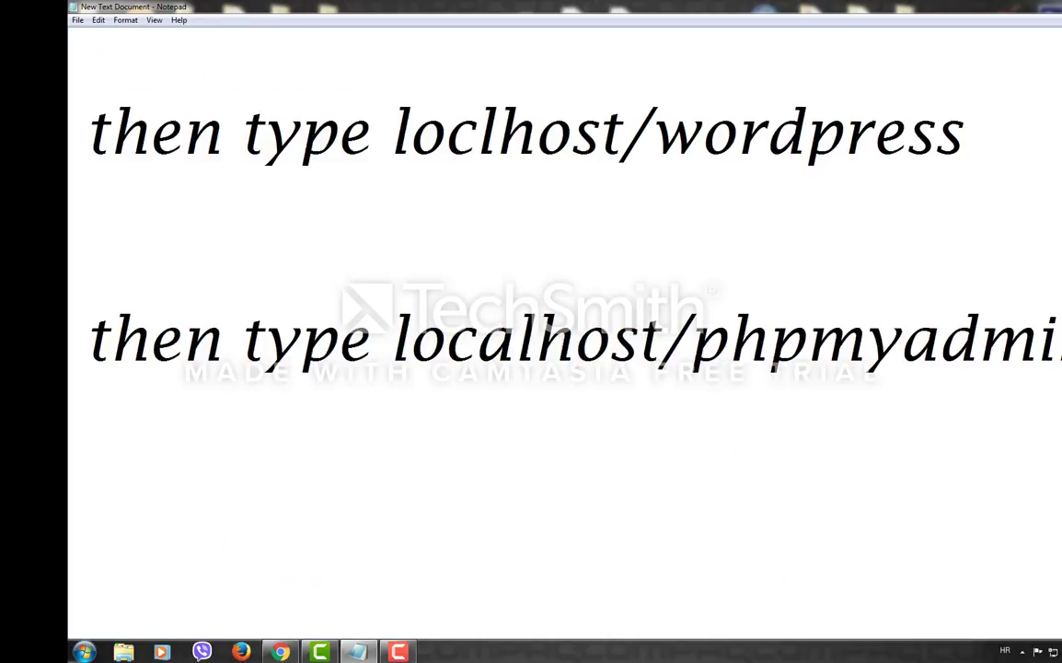
{"action": "scroll", "coordinate": [358, 337], "scroll_direction": "down", "scroll_amount": 1}
{"action": "scroll", "coordinate": [358, 338], "scroll_direction": "down", "scroll_amount": 1}
{"action": "scroll", "coordinate": [359, 338], "scroll_direction": "down", "scroll_amount": 1}
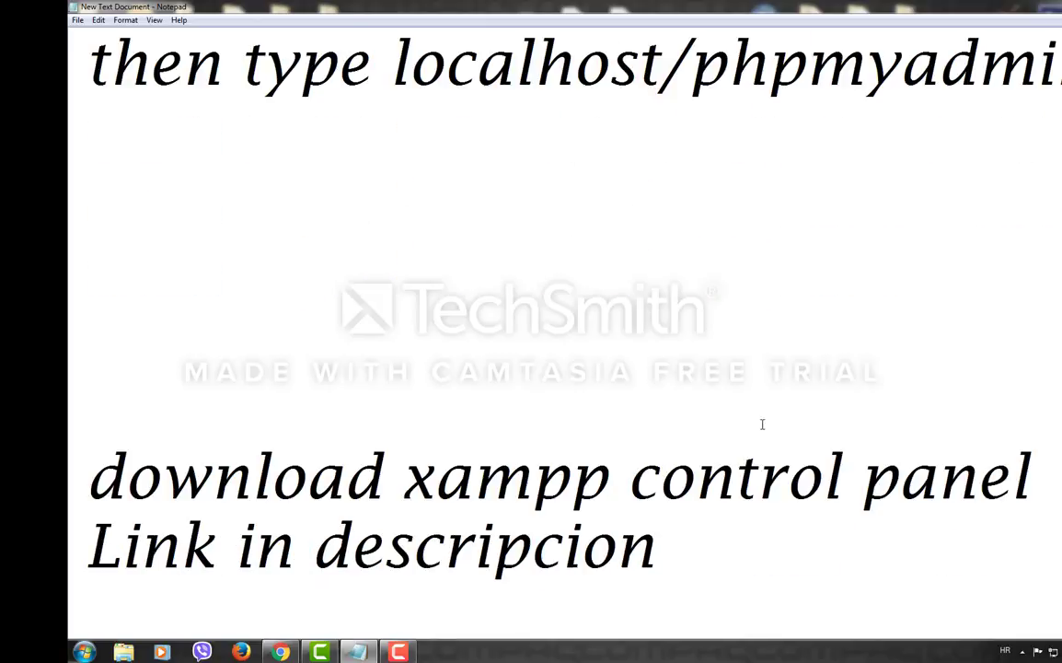
{"action": "left_click_drag", "start_coordinate": [92, 472], "coordinate": [943, 528]}
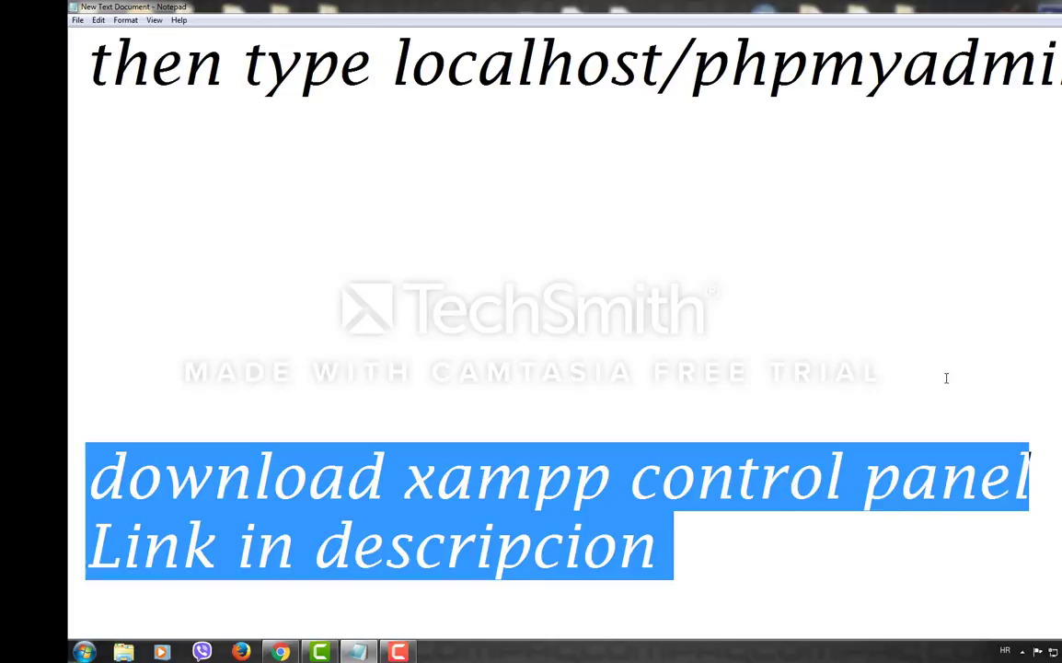
{"action": "key", "text": "Right"}
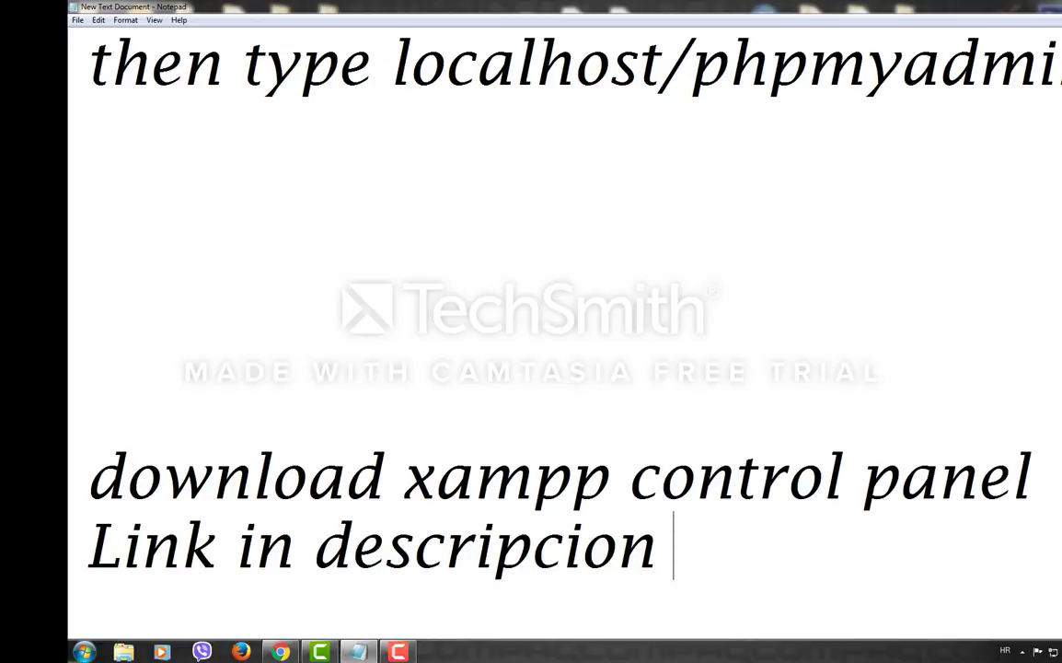
{"action": "key", "text": "super+d"}
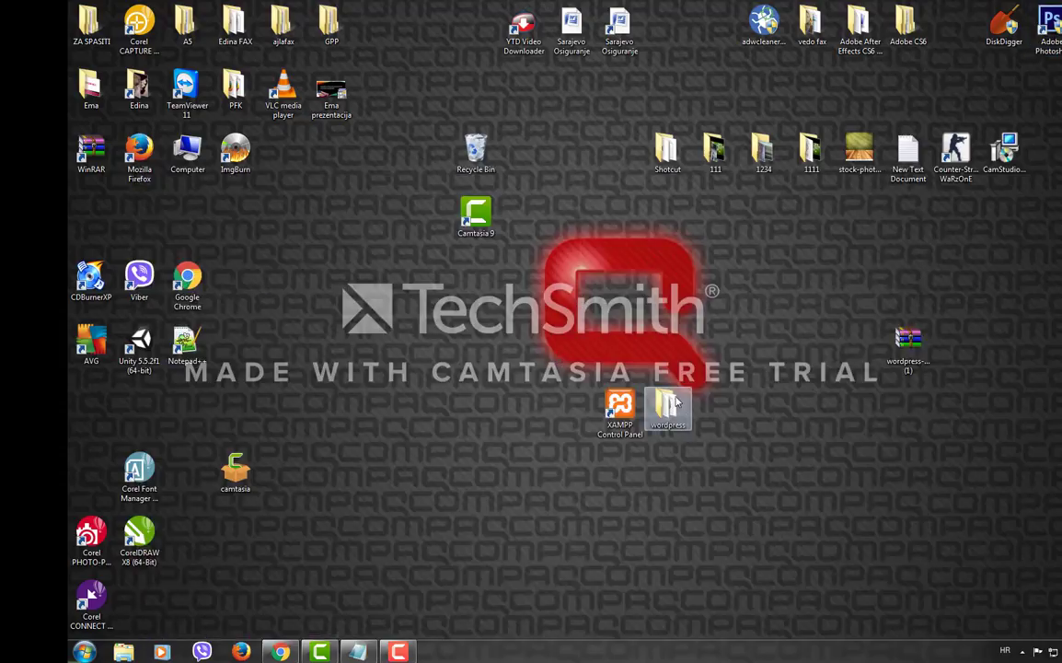
- Open the XAMPP install folder from the shortcut's properties and go into htdocs
{"action": "right_click", "coordinate": [615, 407]}
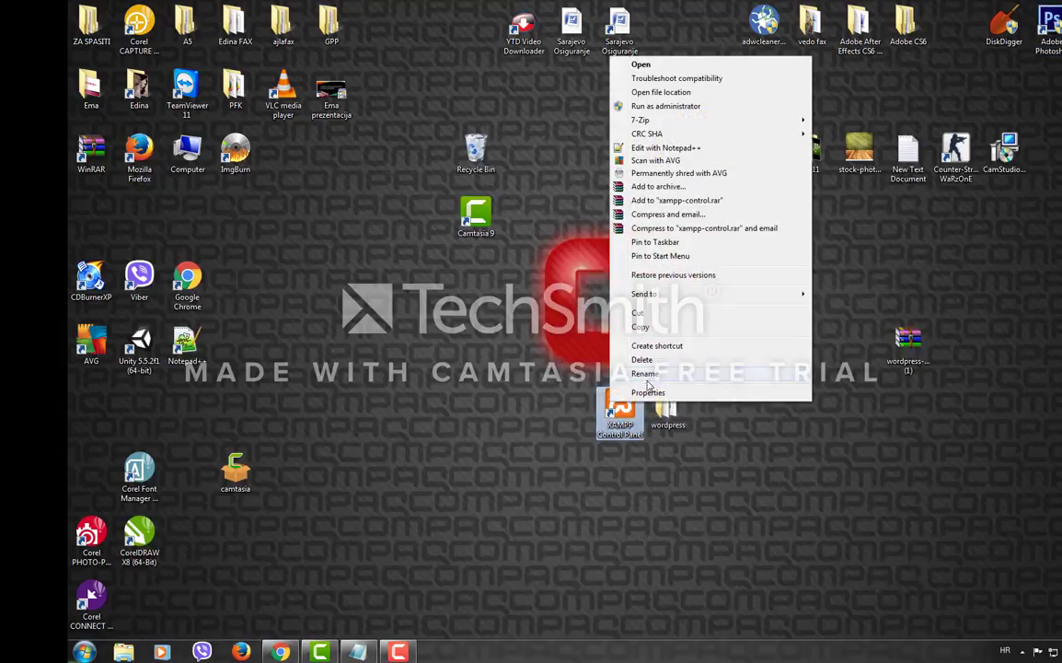
{"action": "left_click", "coordinate": [648, 392]}
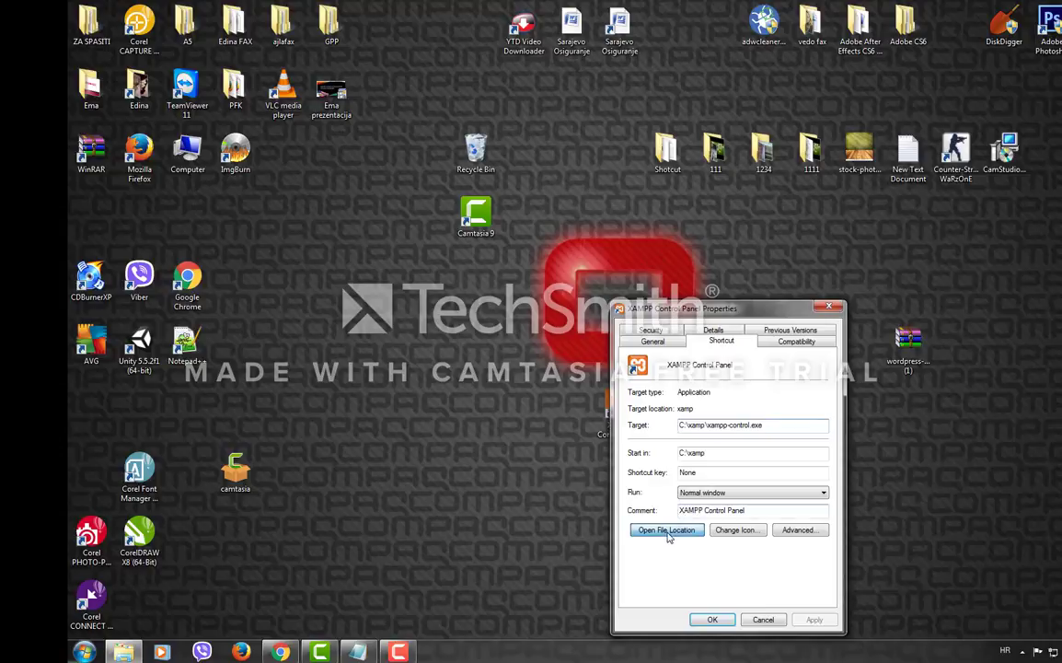
{"action": "left_click", "coordinate": [666, 531]}
{"action": "scroll", "coordinate": [308, 197], "scroll_direction": "up", "scroll_amount": 5}
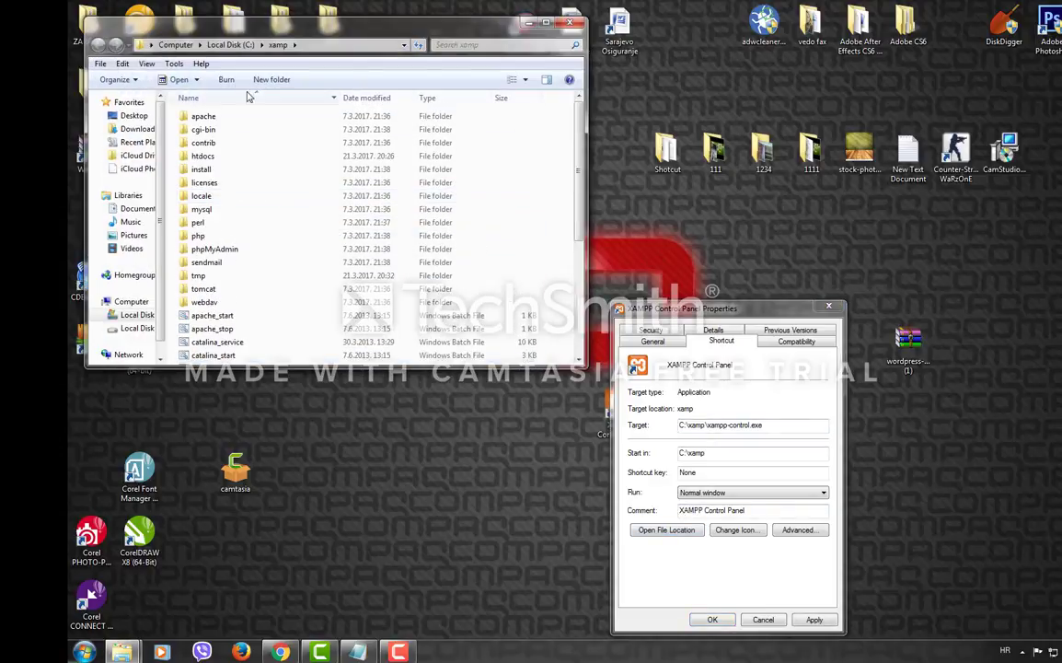
{"action": "left_click", "coordinate": [211, 159]}
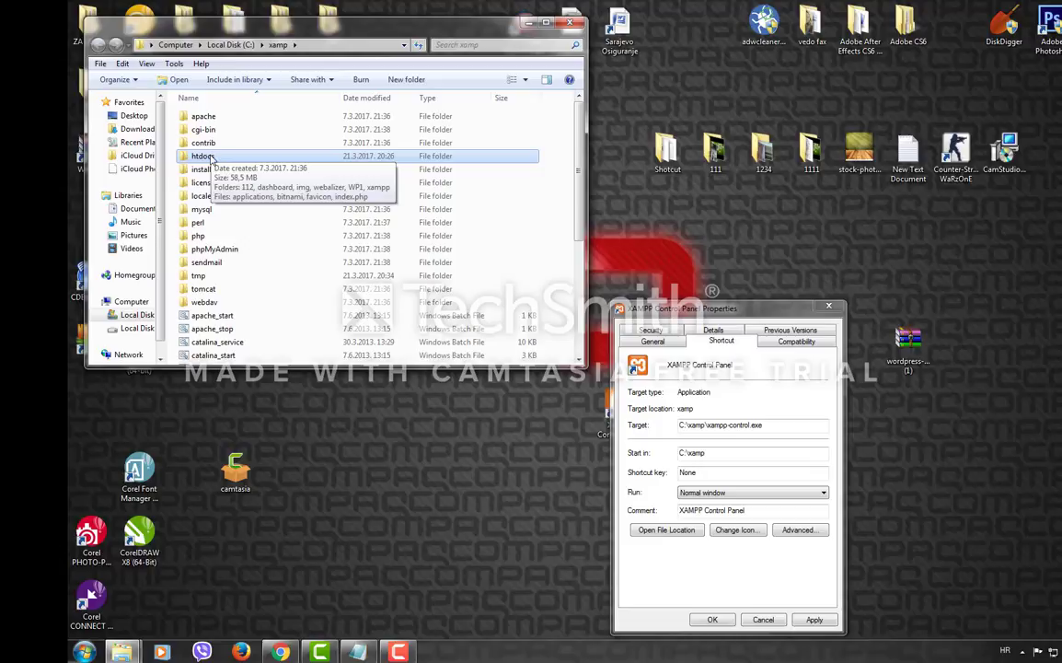
{"action": "double_click", "coordinate": [210, 158]}
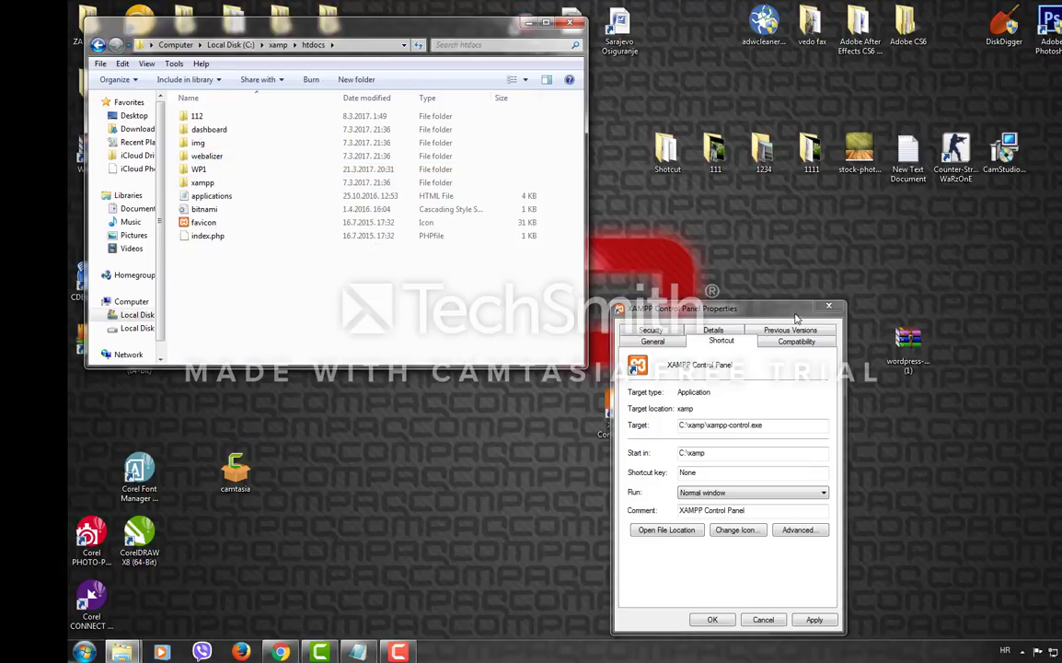
- Close the Properties dialog, move the desktop wordpress folder into htdocs, and minimize Explorer
{"action": "left_click", "coordinate": [830, 309]}
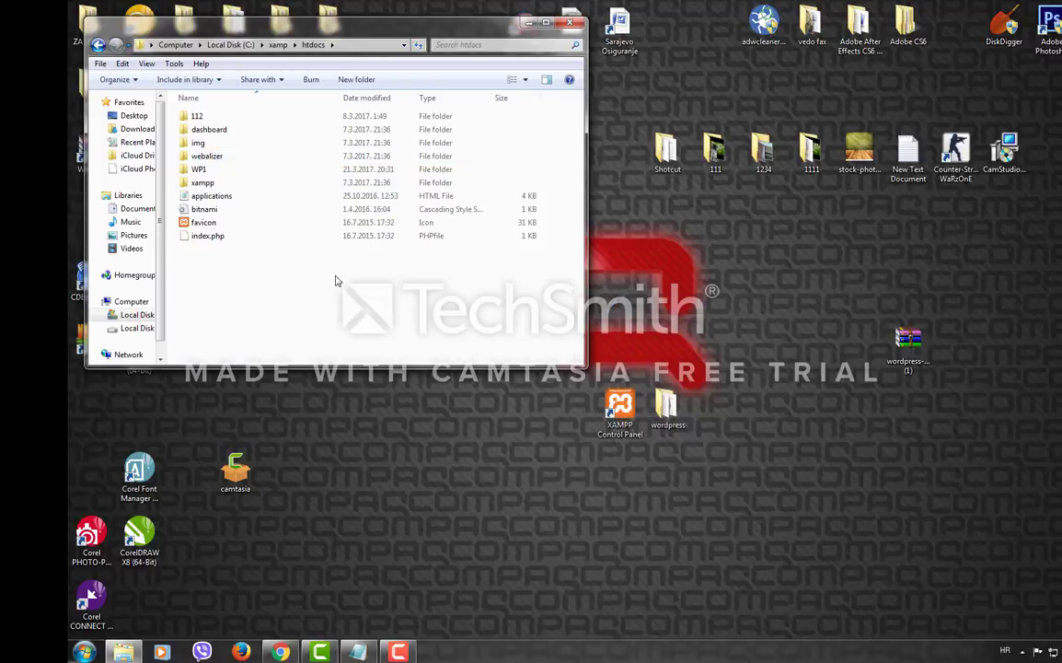
{"action": "left_click_drag", "start_coordinate": [667, 408], "coordinate": [225, 279]}
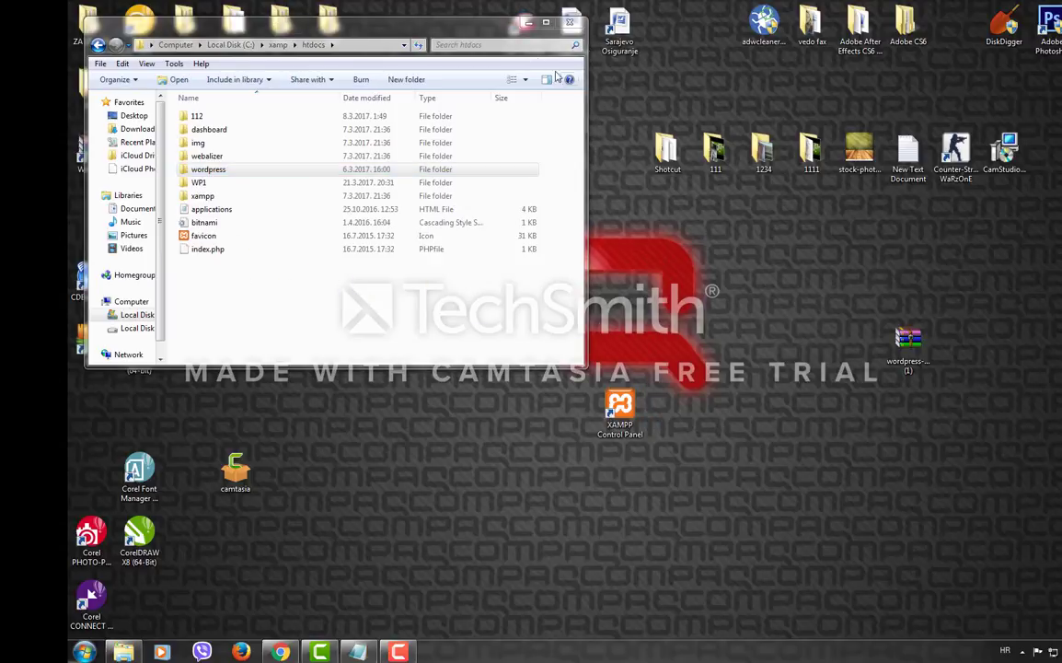
{"action": "left_click", "coordinate": [527, 22]}
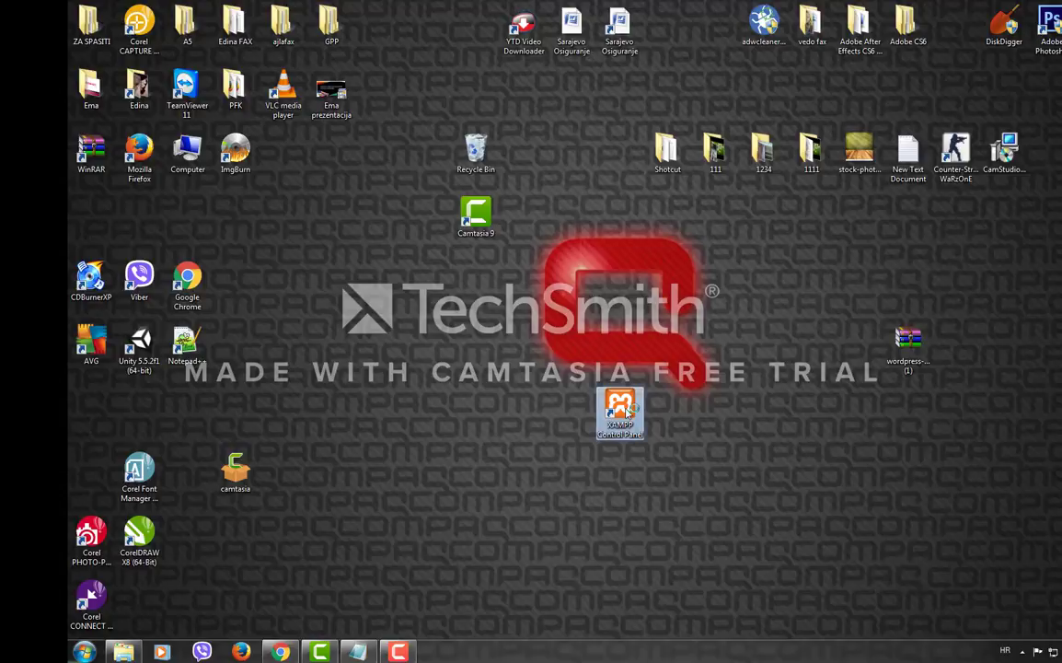
- Start Apache (ports 80, 443) and MySQL (3306) in XAMPP Control Panel, then return to Notepad
{"action": "double_click", "coordinate": [619, 405]}
{"action": "left_click", "coordinate": [287, 71]}
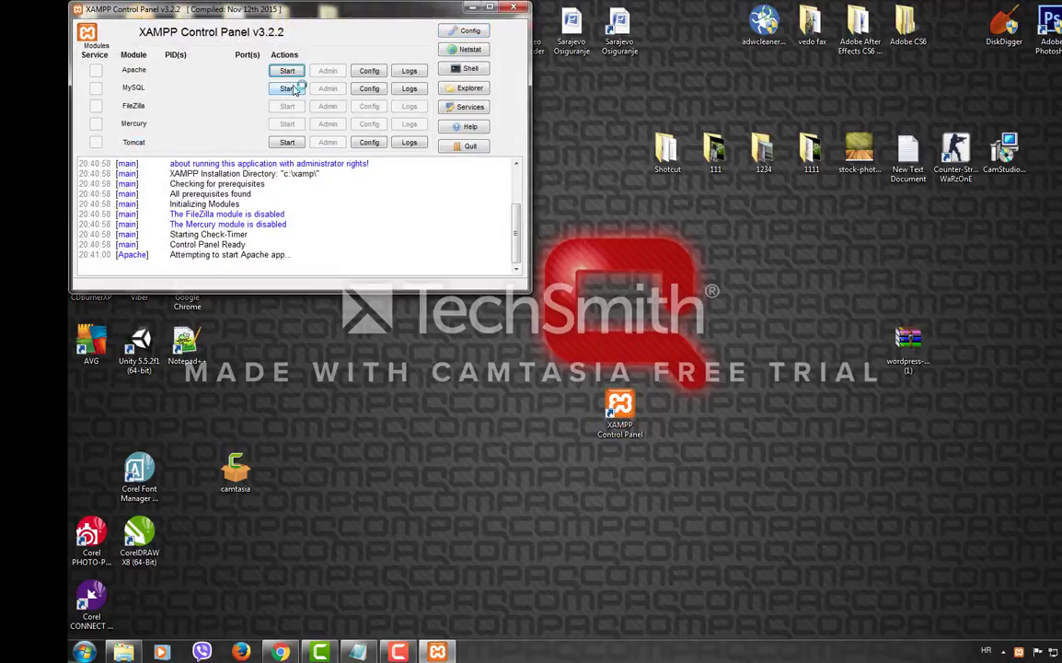
{"action": "left_click", "coordinate": [291, 89]}
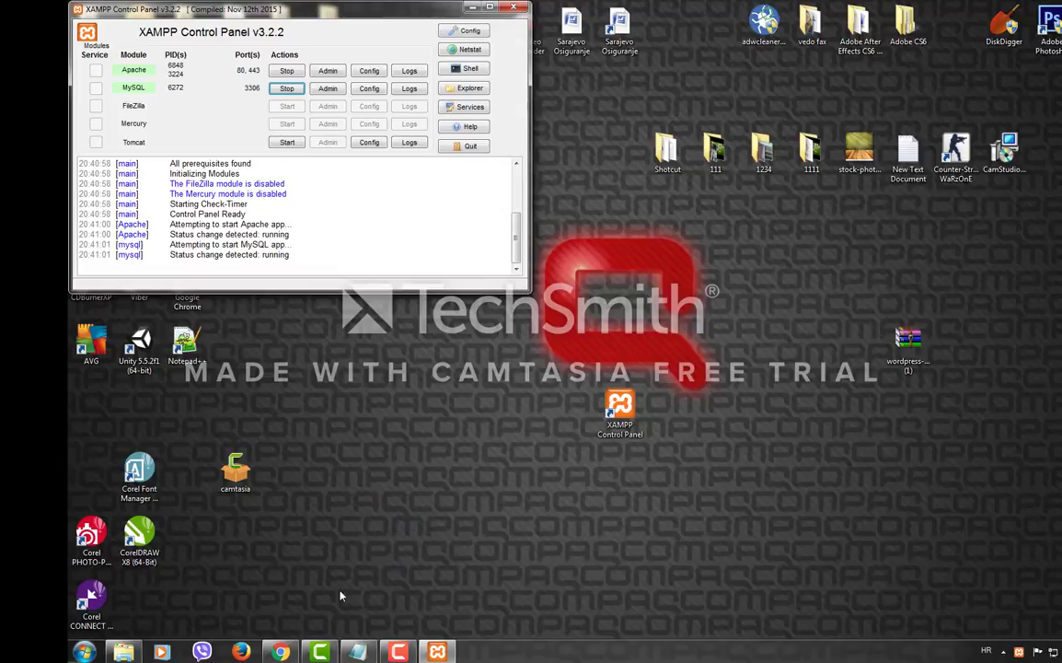
{"action": "left_click", "coordinate": [353, 656]}
- Type then erase 'web brow' and 'or web' after the loclhost/wordpress line, then switch to Chrome
{"action": "scroll", "coordinate": [391, 432], "scroll_direction": "up", "scroll_amount": 5}
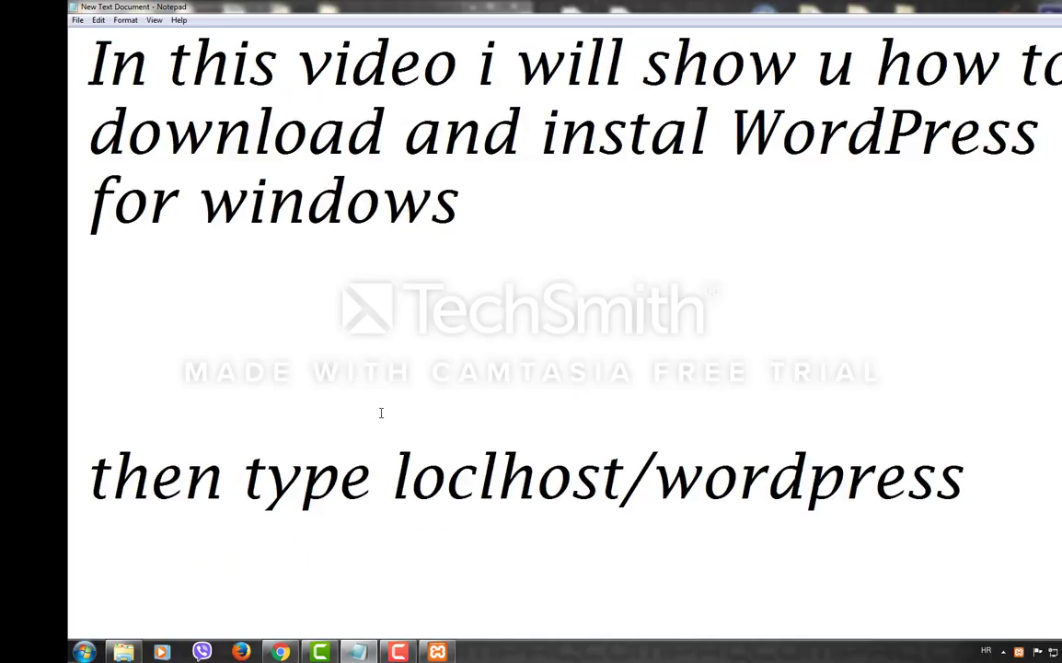
{"action": "left_click_drag", "start_coordinate": [90, 474], "coordinate": [960, 473]}
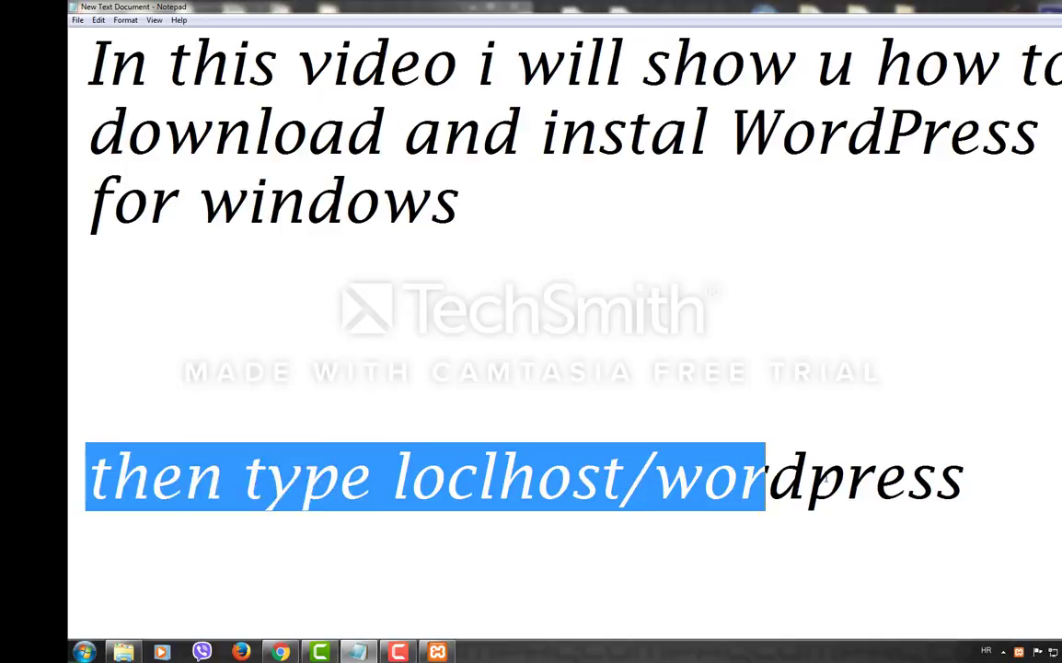
{"action": "left_click", "coordinate": [987, 482]}
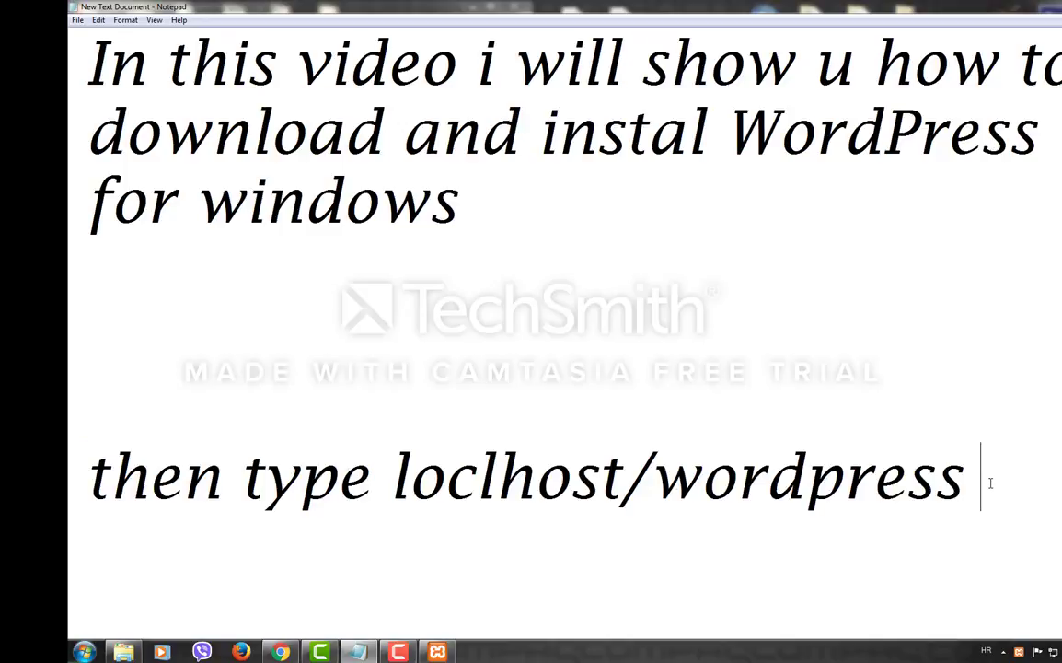
{"action": "type", "text": "web"}
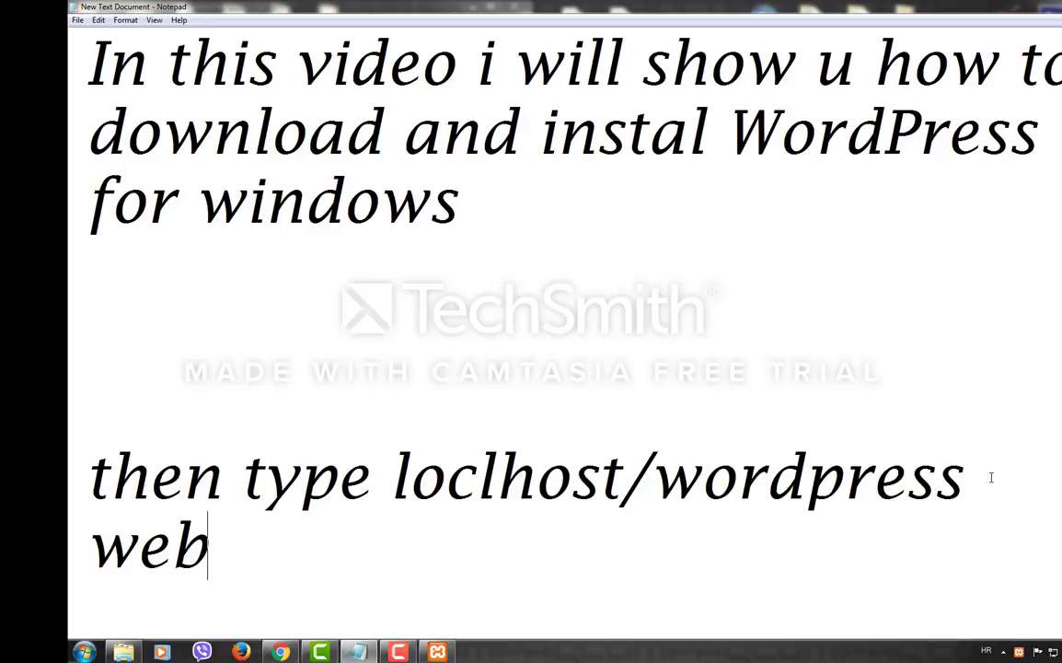
{"action": "type", "text": " bro"}
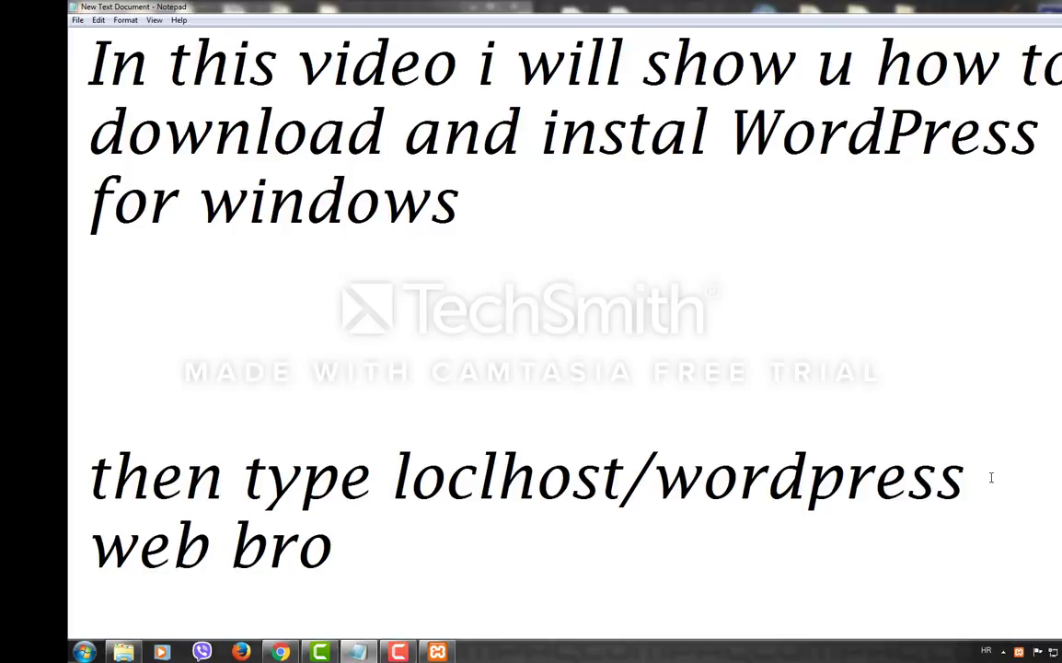
{"action": "type", "text": "w"}
{"action": "key", "text": "BackSpace"}
{"action": "key", "text": "BackSpace"}
{"action": "key", "text": "BackSpace"}
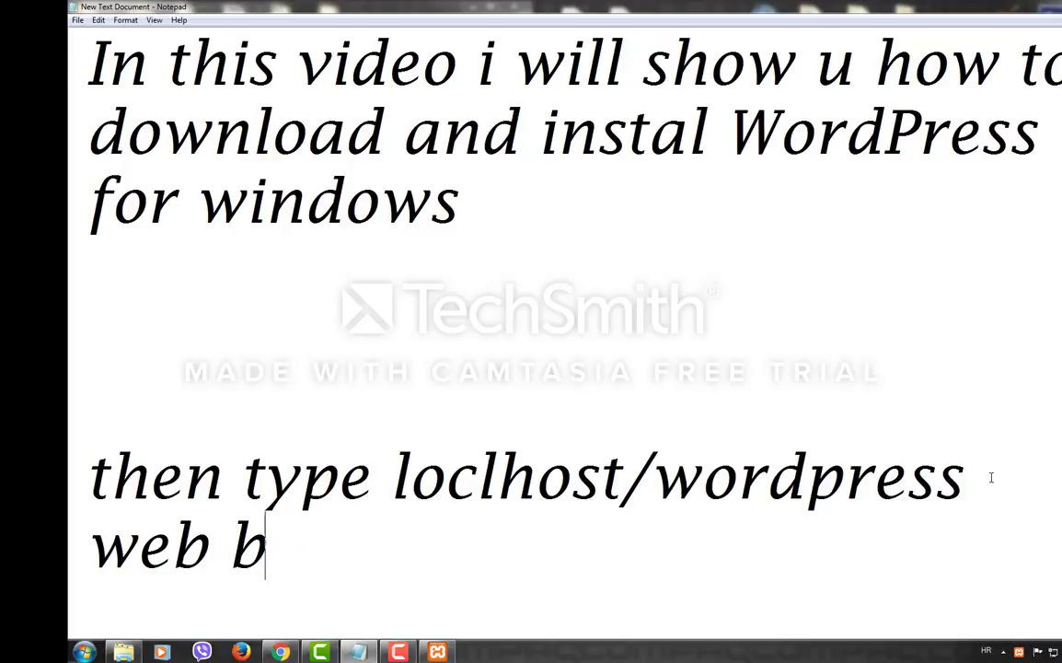
{"action": "key", "text": "BackSpace"}
{"action": "key", "text": "BackSpace"}
{"action": "key", "text": "BackSpace"}
{"action": "key", "text": "BackSpace"}
{"action": "key", "text": "BackSpace"}
{"action": "type", "text": "o"}
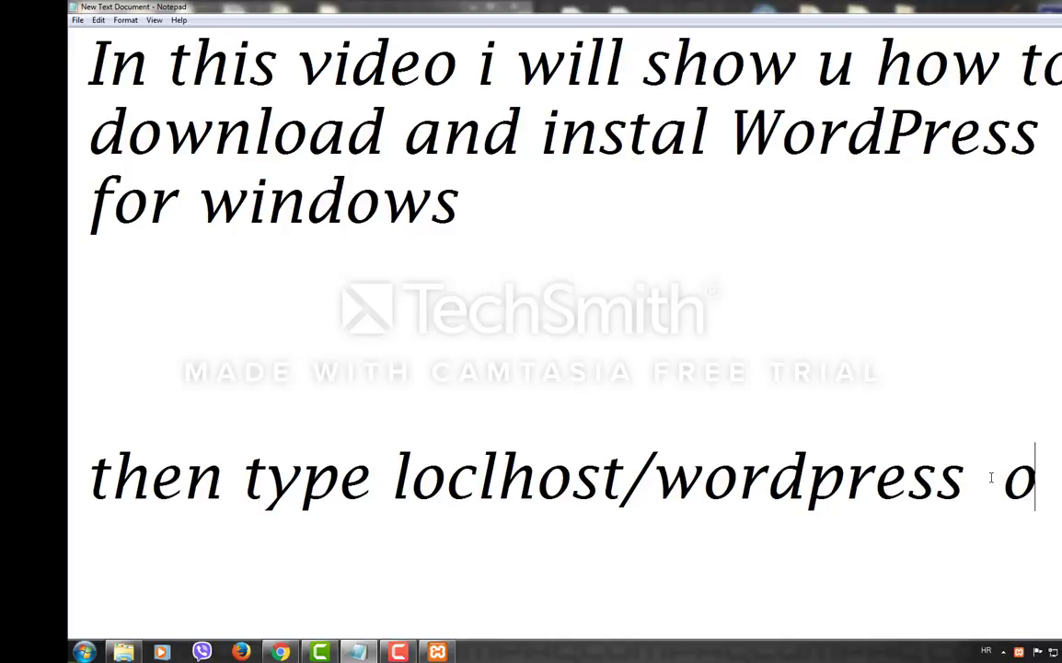
{"action": "type", "text": "r web"}
{"action": "key", "text": "BackSpace"}
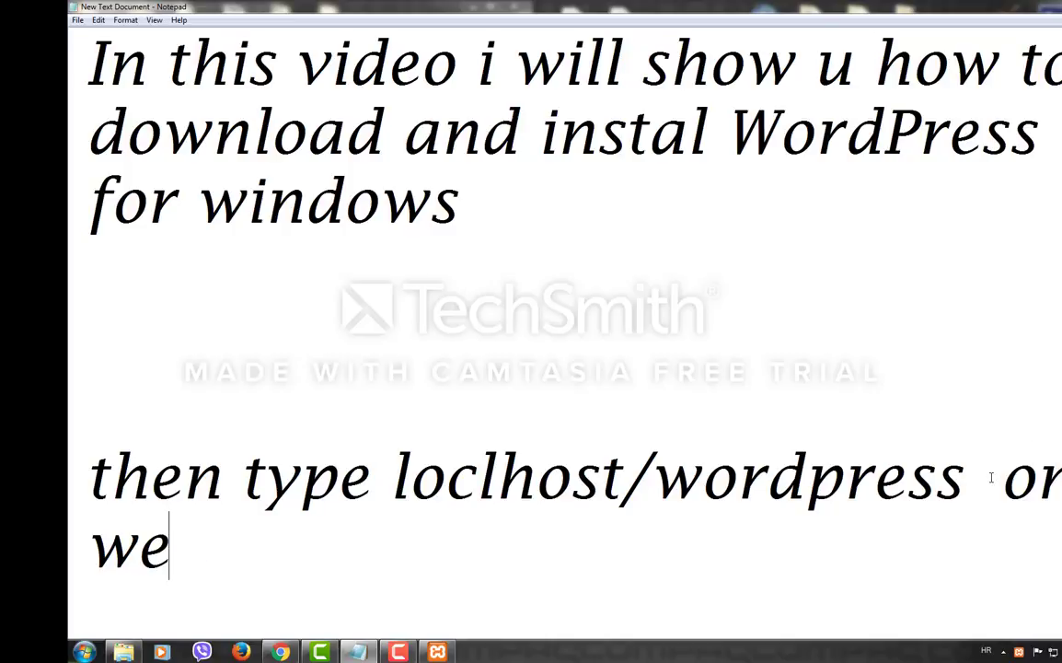
{"action": "key", "text": "BackSpace"}
{"action": "key", "text": "BackSpace"}
{"action": "key", "text": "BackSpace"}
{"action": "key", "text": "BackSpace"}
{"action": "key", "text": "BackSpace"}
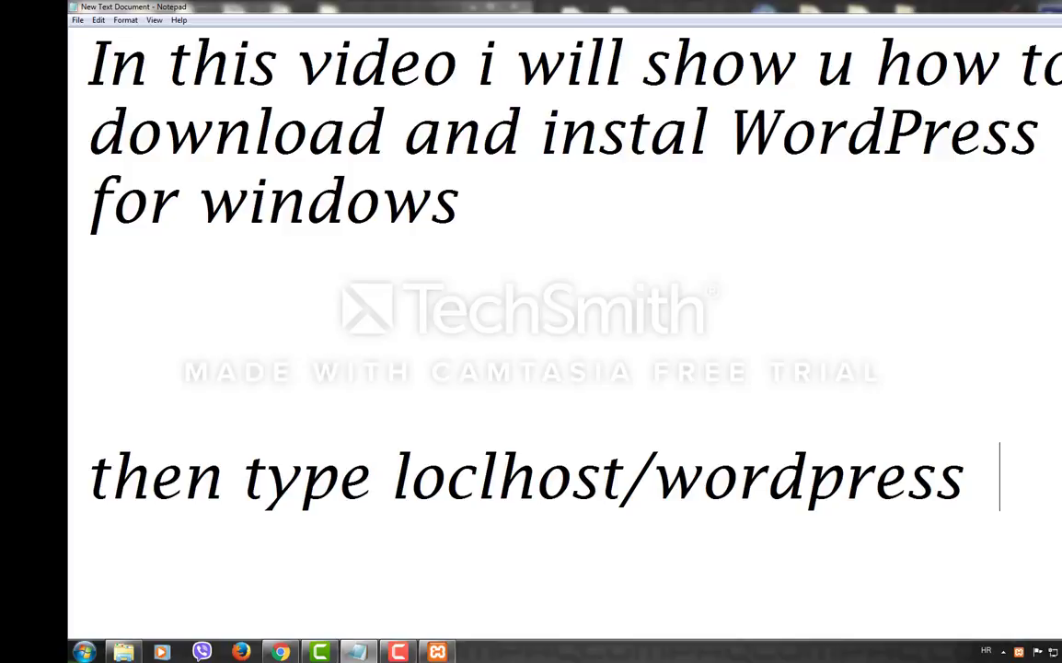
{"action": "left_click", "coordinate": [280, 651]}
- Maximize Chrome, load localhost/wordpress to reach the WordPress setup language page, and open a new tab
{"action": "double_click", "coordinate": [525, 22]}
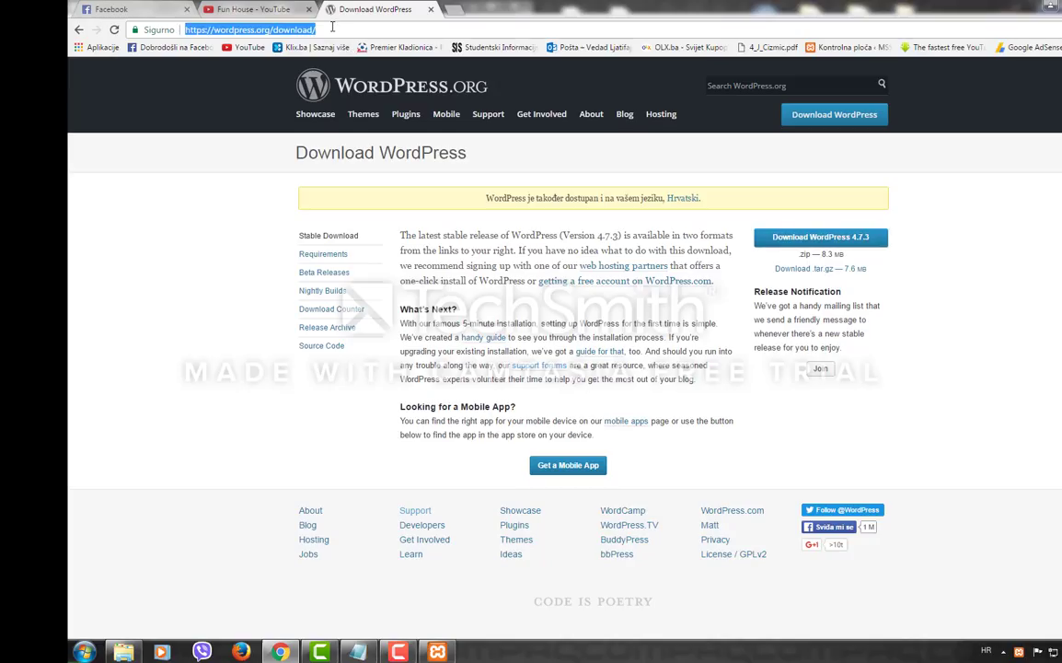
{"action": "key", "text": "BackSpace"}
{"action": "type", "text": "local"}
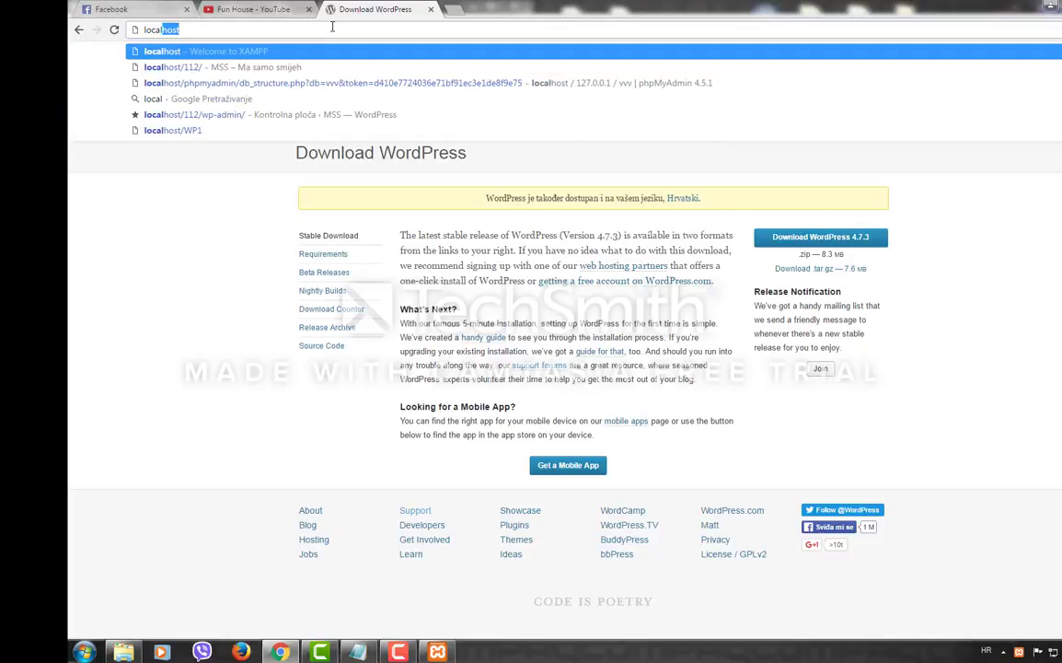
{"action": "type", "text": "host"}
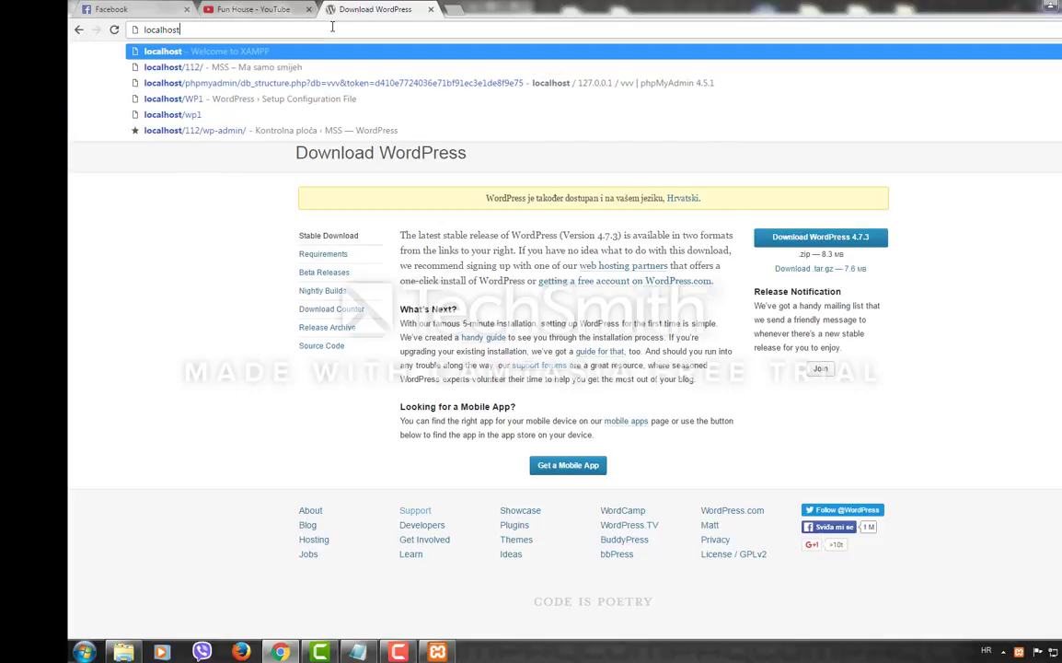
{"action": "type", "text": "/wordp"}
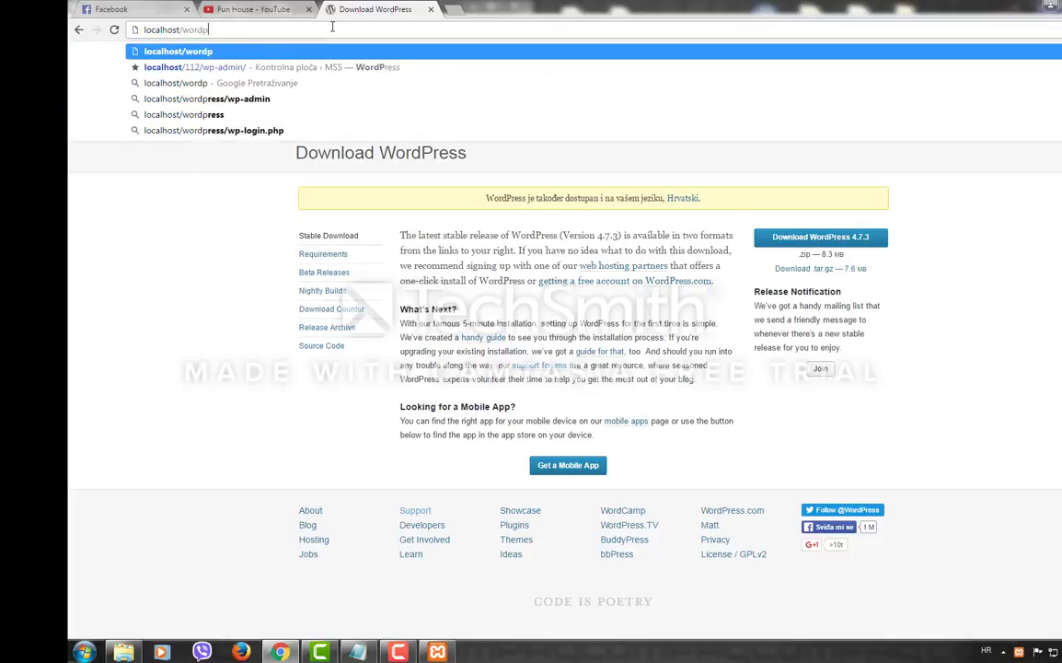
{"action": "type", "text": "ress"}
{"action": "key", "text": "Return"}
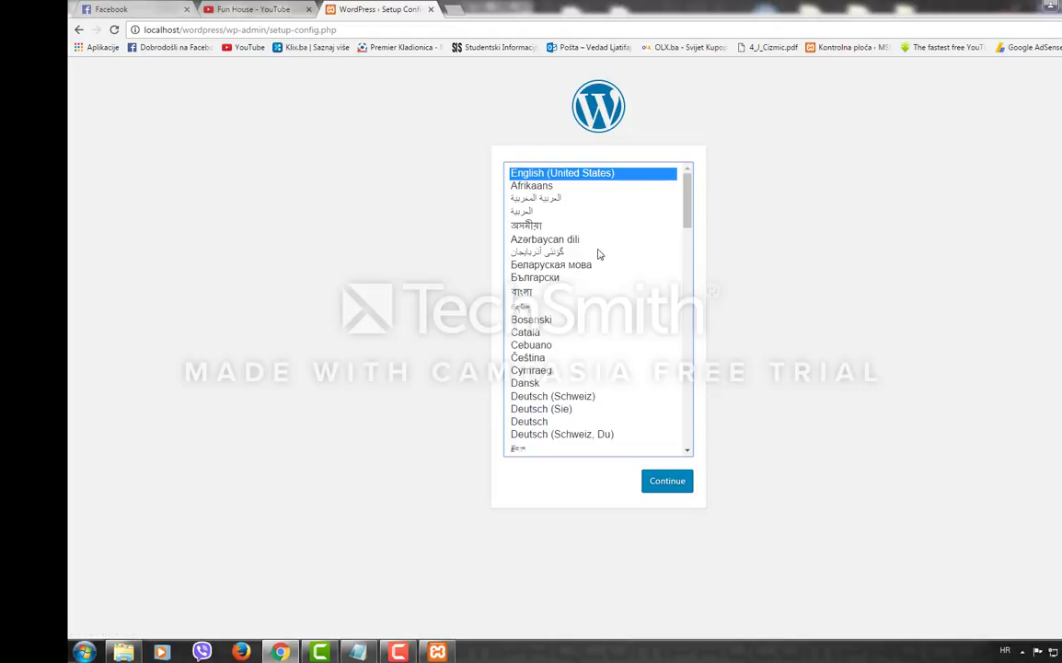
{"action": "left_click", "coordinate": [450, 11]}
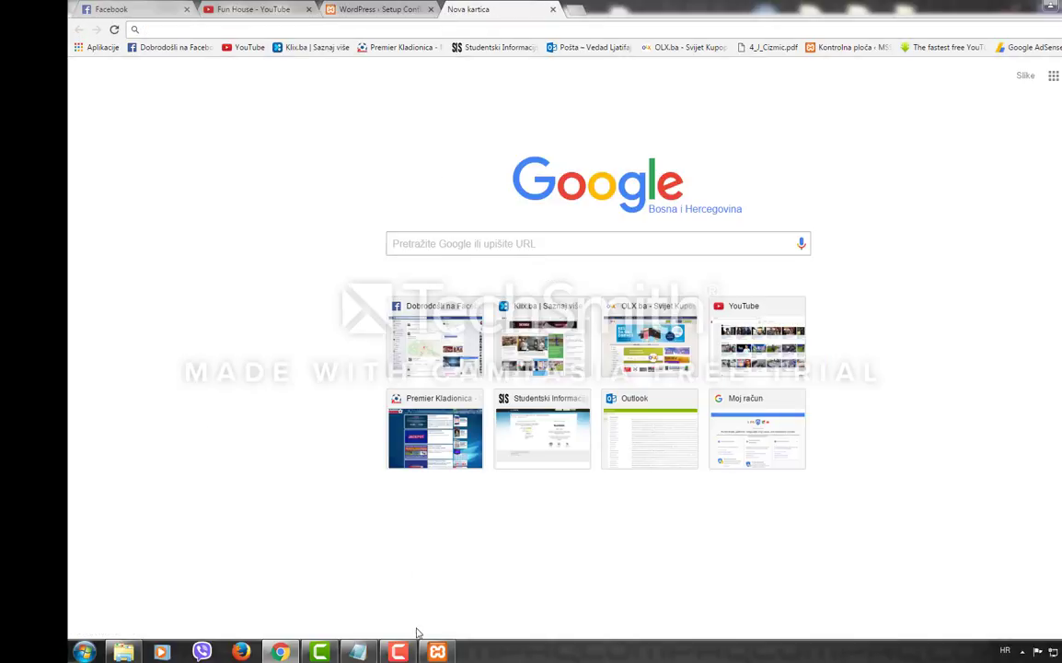
{"action": "left_click", "coordinate": [352, 653]}
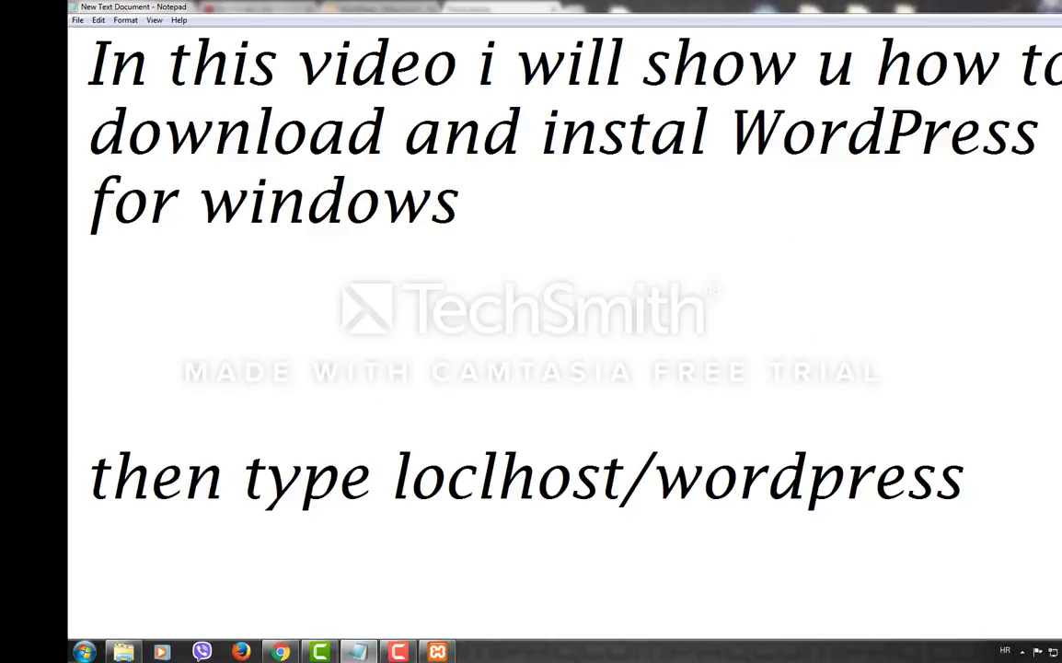
{"action": "scroll", "coordinate": [564, 331], "scroll_direction": "down", "scroll_amount": 1}
{"action": "scroll", "coordinate": [564, 332], "scroll_direction": "down", "scroll_amount": 1}
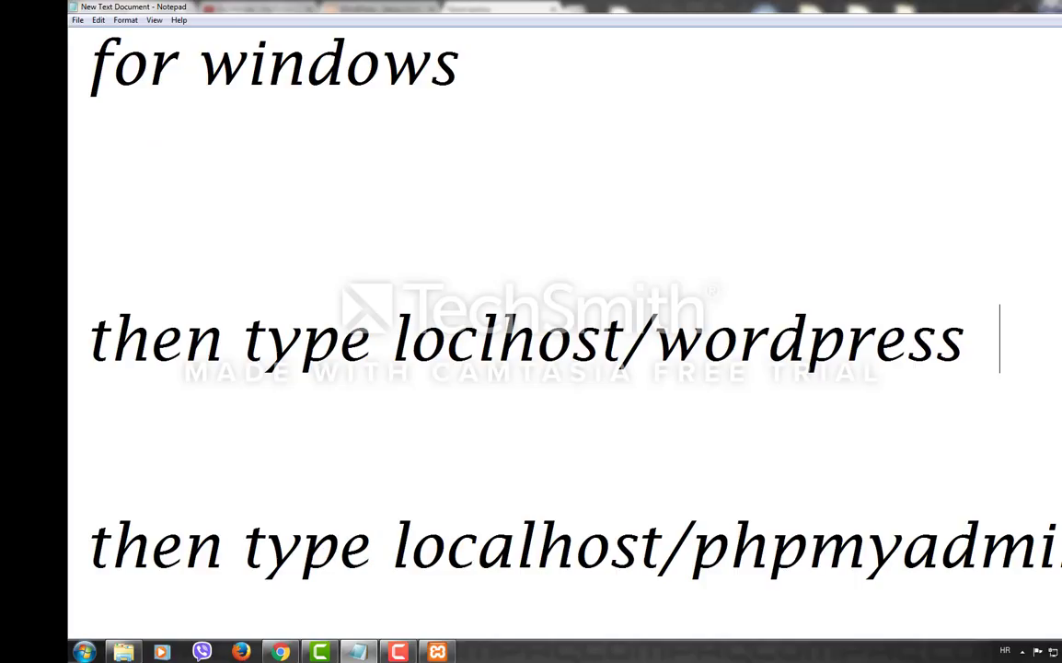
{"action": "scroll", "coordinate": [565, 331], "scroll_direction": "down", "scroll_amount": 1}
{"action": "left_click_drag", "start_coordinate": [87, 482], "coordinate": [1058, 479]}
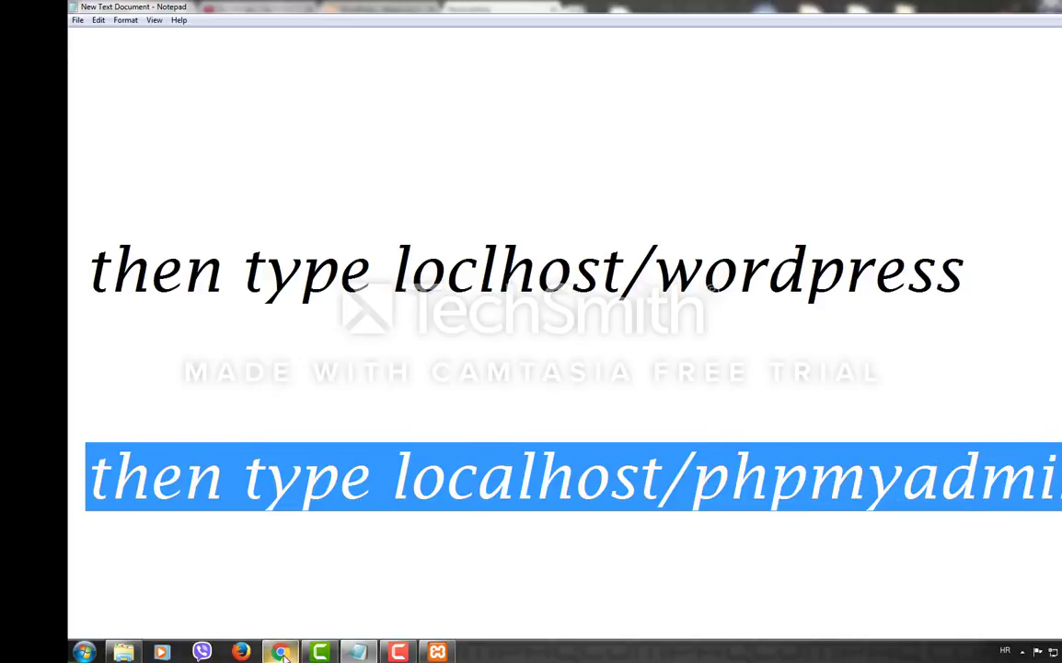
{"action": "key", "text": "alt+Tab"}
- Load localhost/phpmyadmin to show the server's databases and general settings
{"action": "type", "text": "local"}
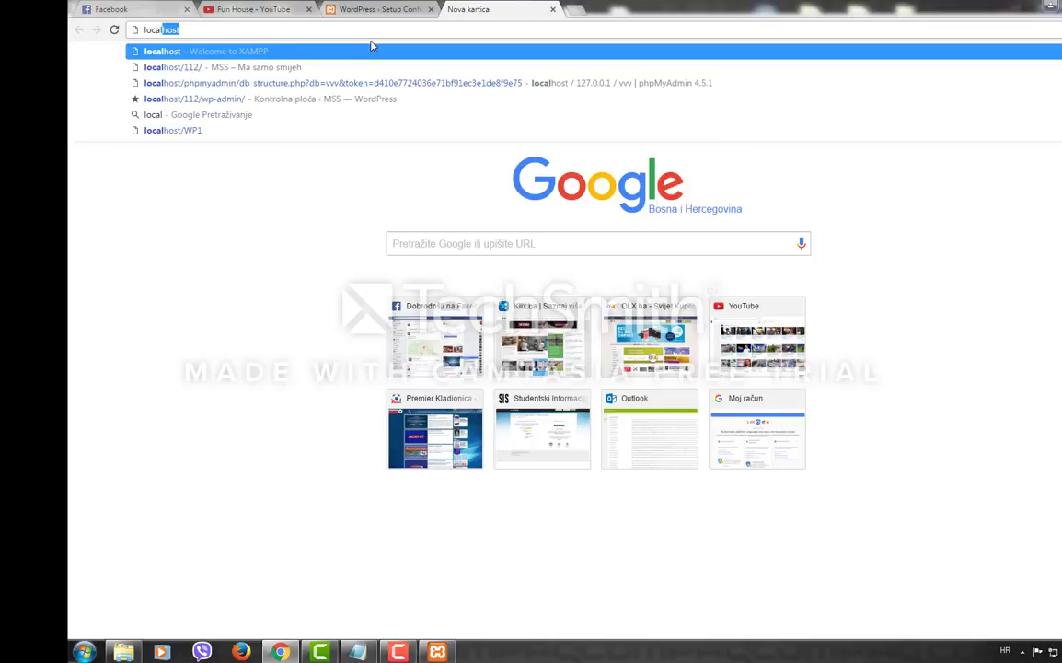
{"action": "type", "text": "host"}
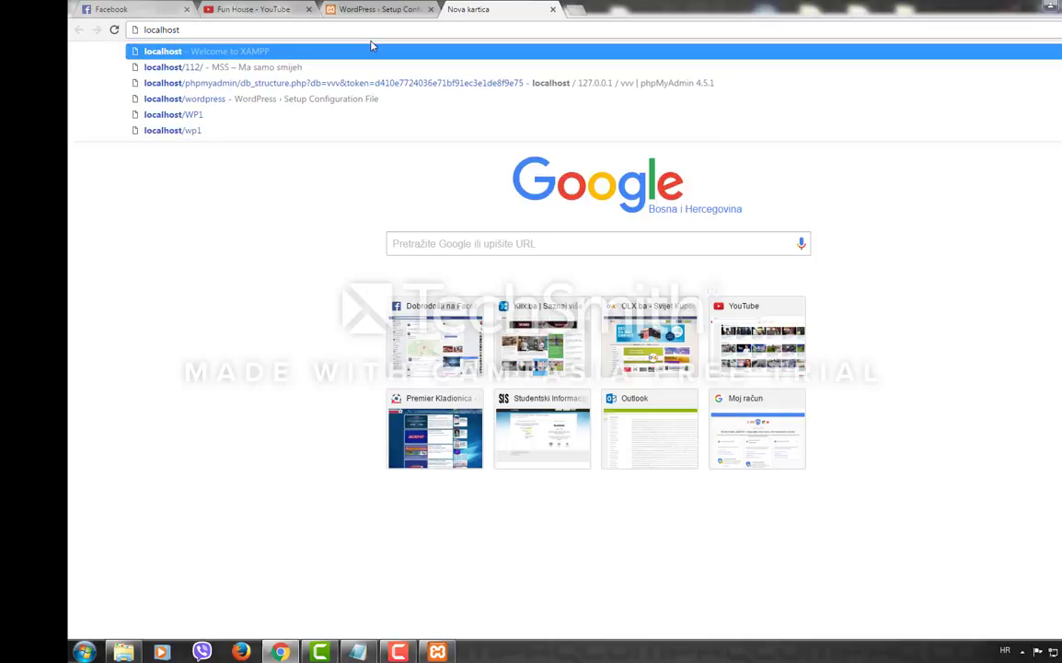
{"action": "type", "text": "/phpm"}
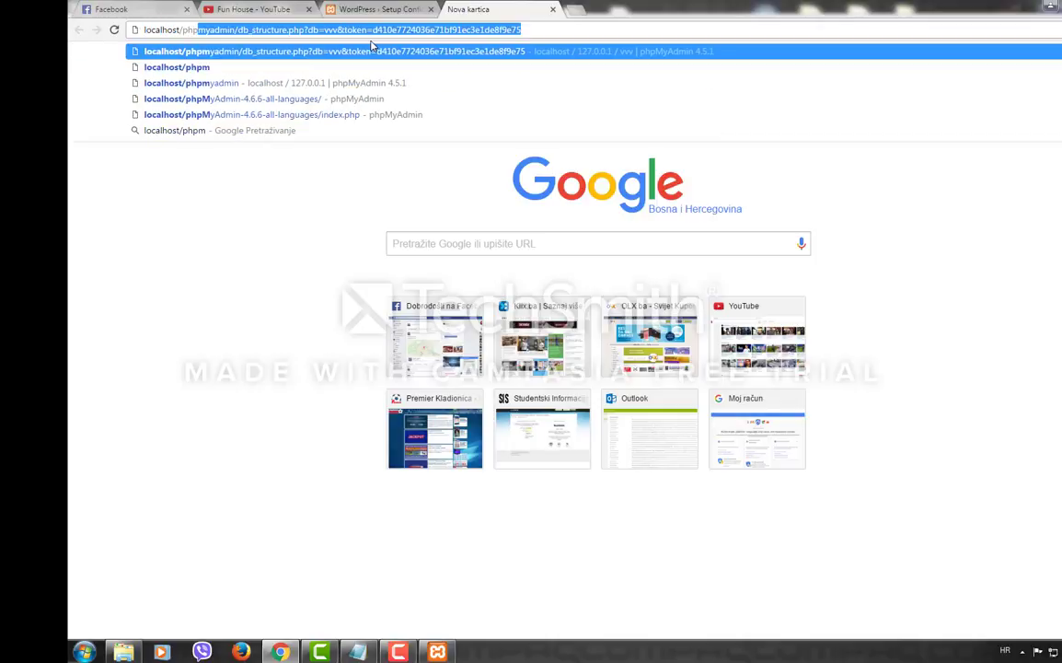
{"action": "type", "text": "yadmin"}
{"action": "key", "text": "Return"}
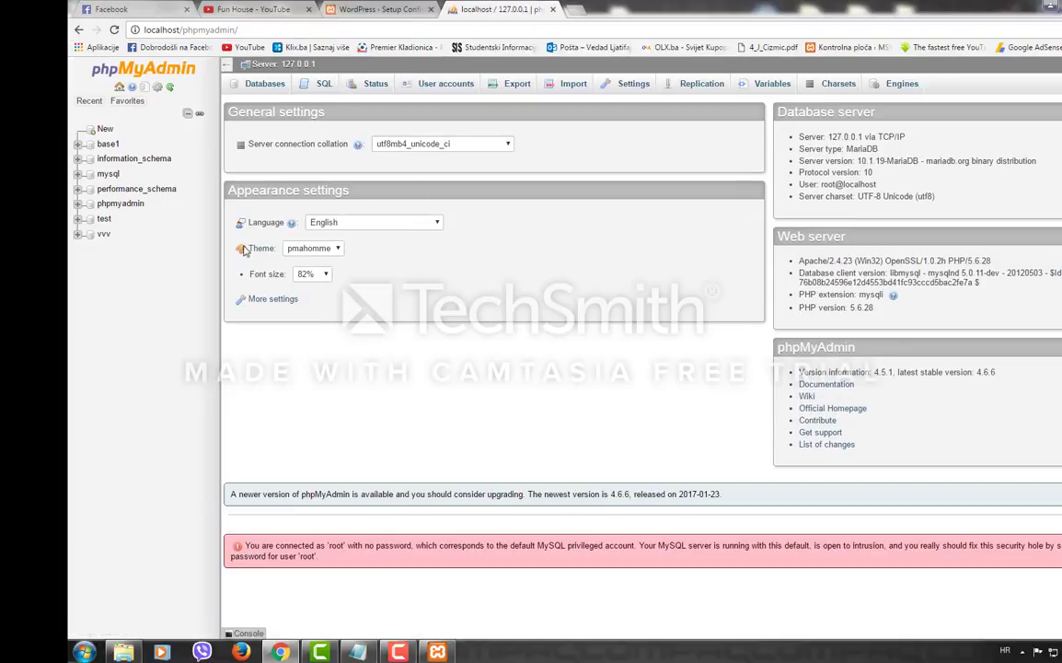
- Add a 'Create database ..' line below the 'Link in descripcion' note in Notepad
{"action": "left_click", "coordinate": [360, 654]}
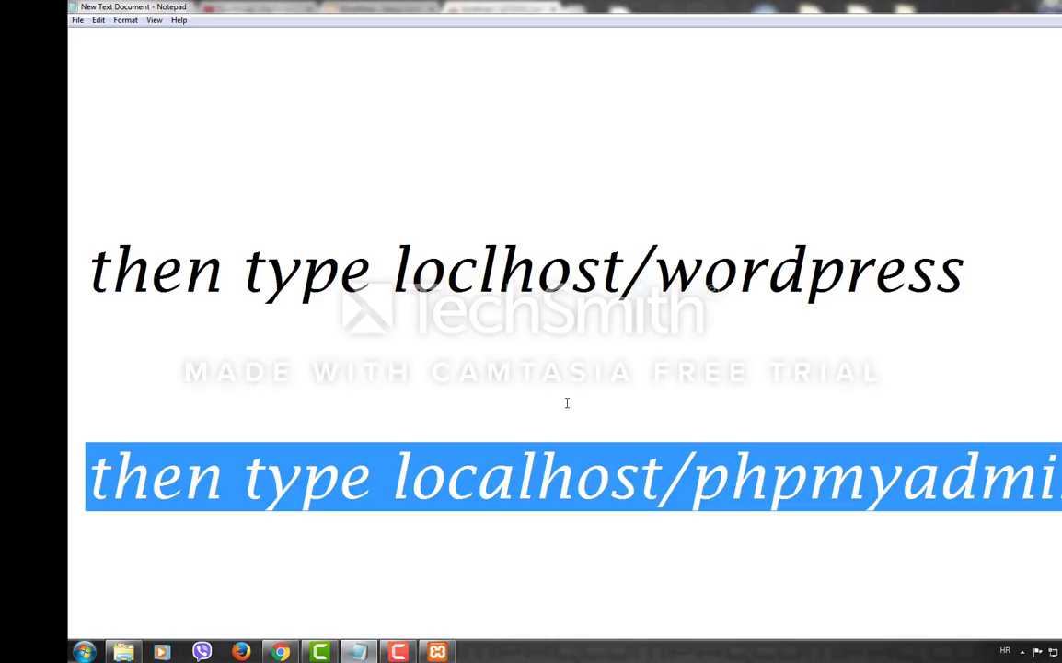
{"action": "scroll", "coordinate": [571, 410], "scroll_direction": "down", "scroll_amount": 2}
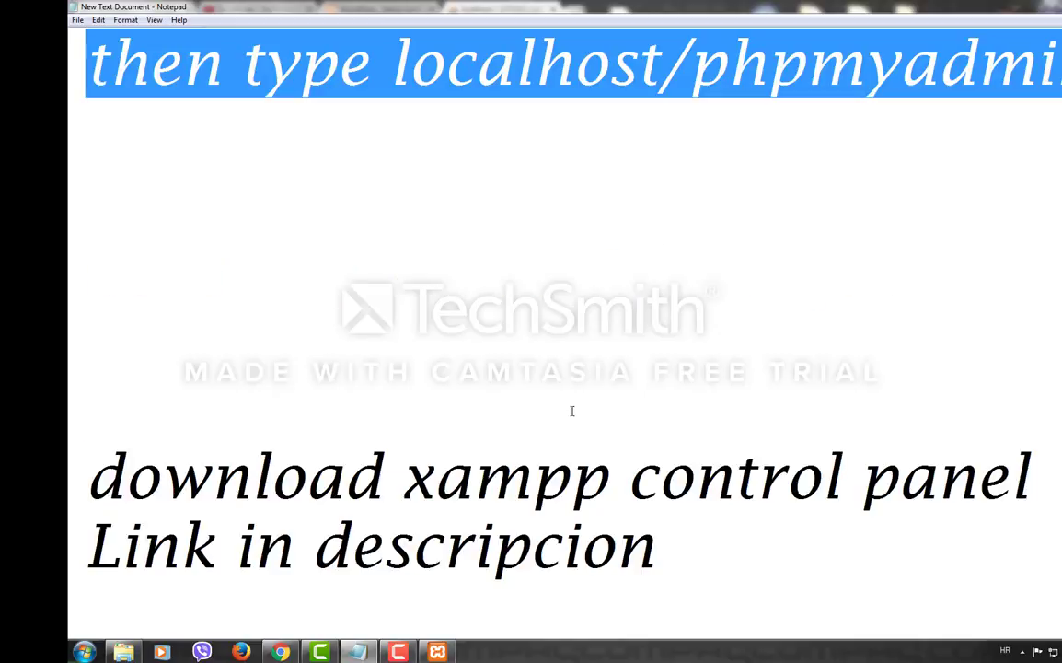
{"action": "left_click", "coordinate": [673, 554]}
{"action": "key", "text": "Return"}
{"action": "key", "text": "Return"}
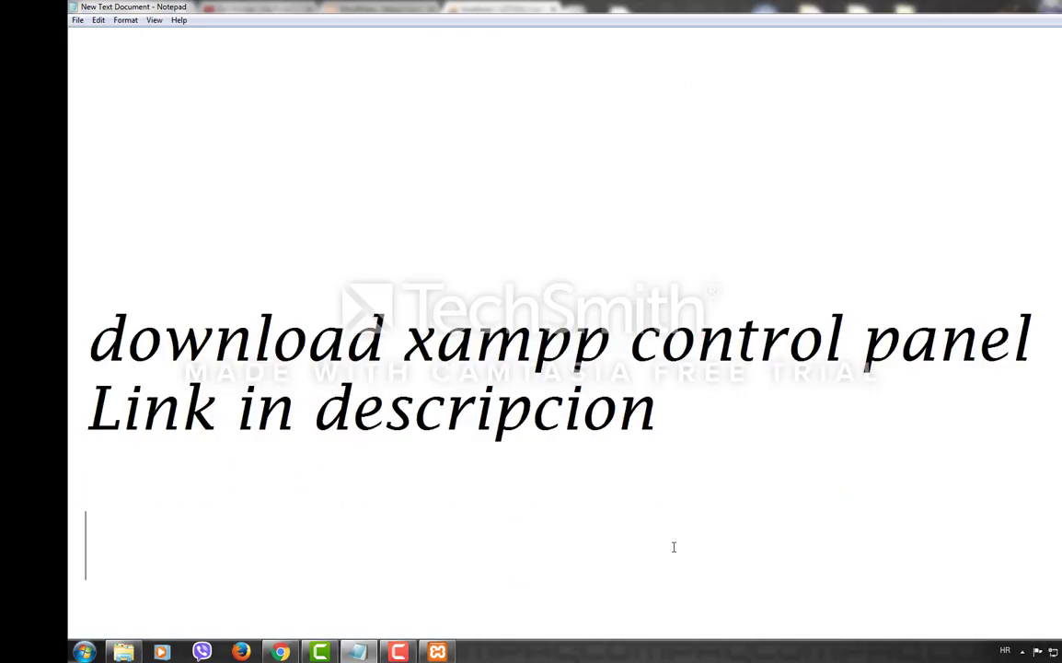
{"action": "type", "text": "Create "}
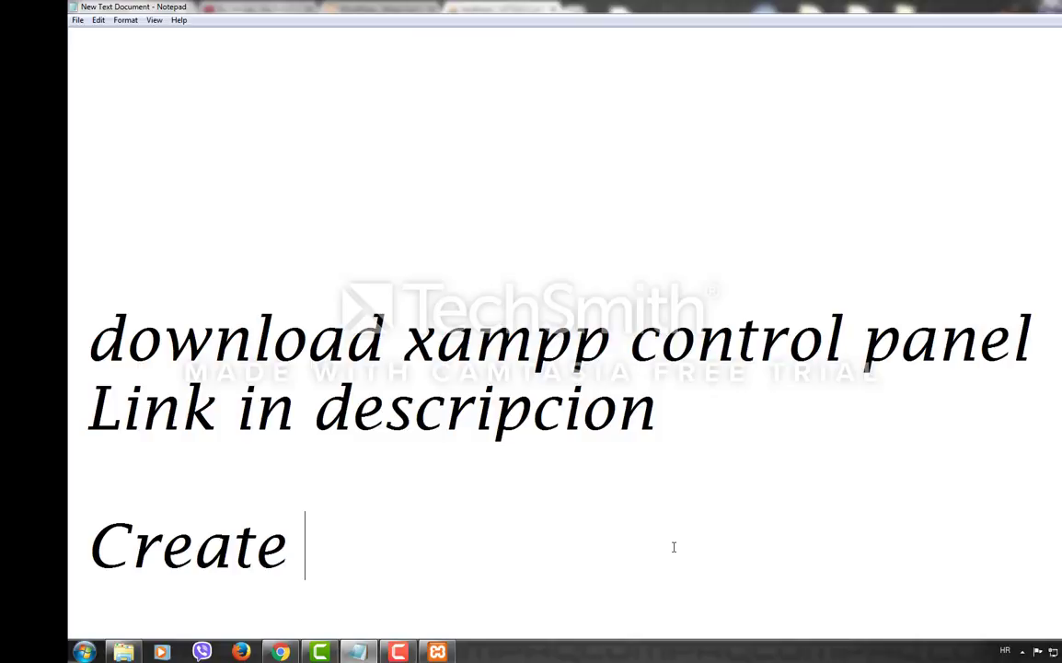
{"action": "type", "text": "datab"}
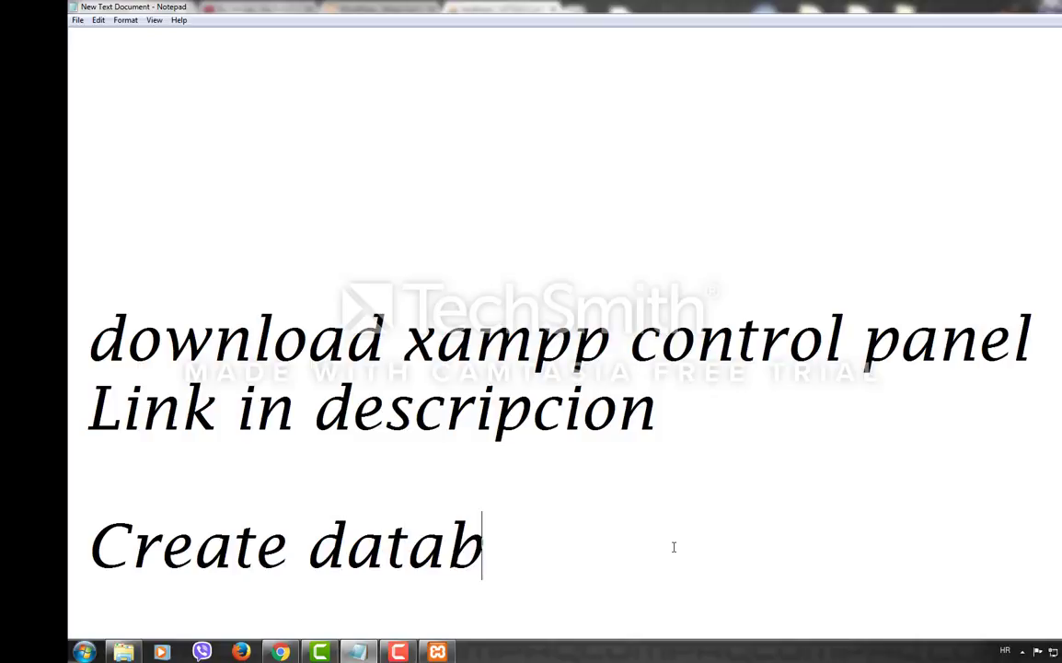
{"action": "type", "text": "ase .."}
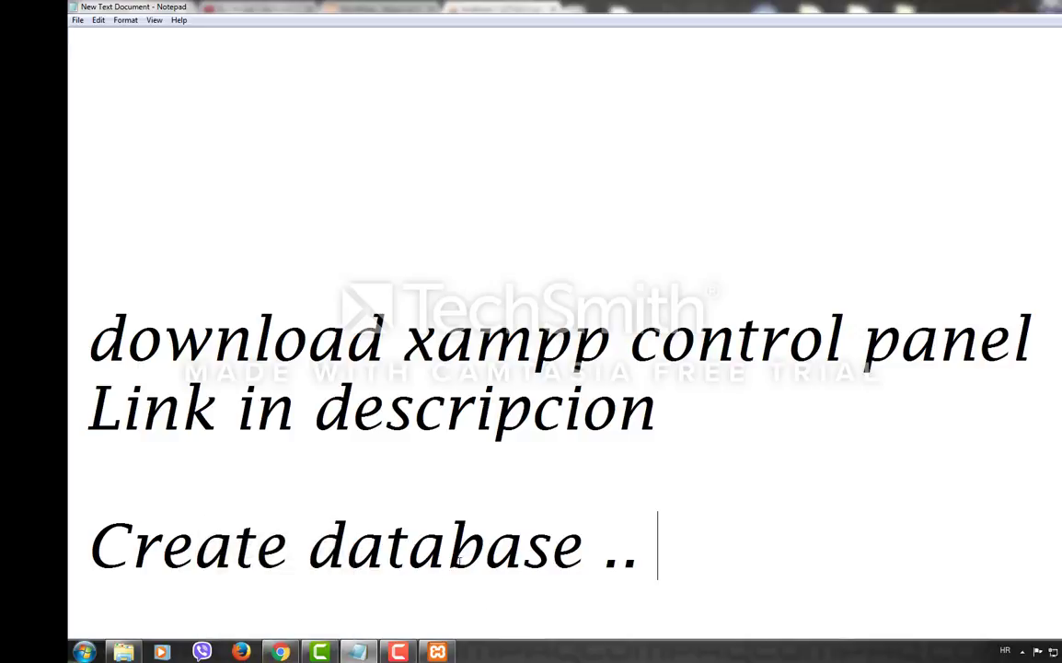
- Create the empty database 'database111' in phpMyAdmin, then go back to the WordPress setup tab
{"action": "left_click", "coordinate": [282, 652]}
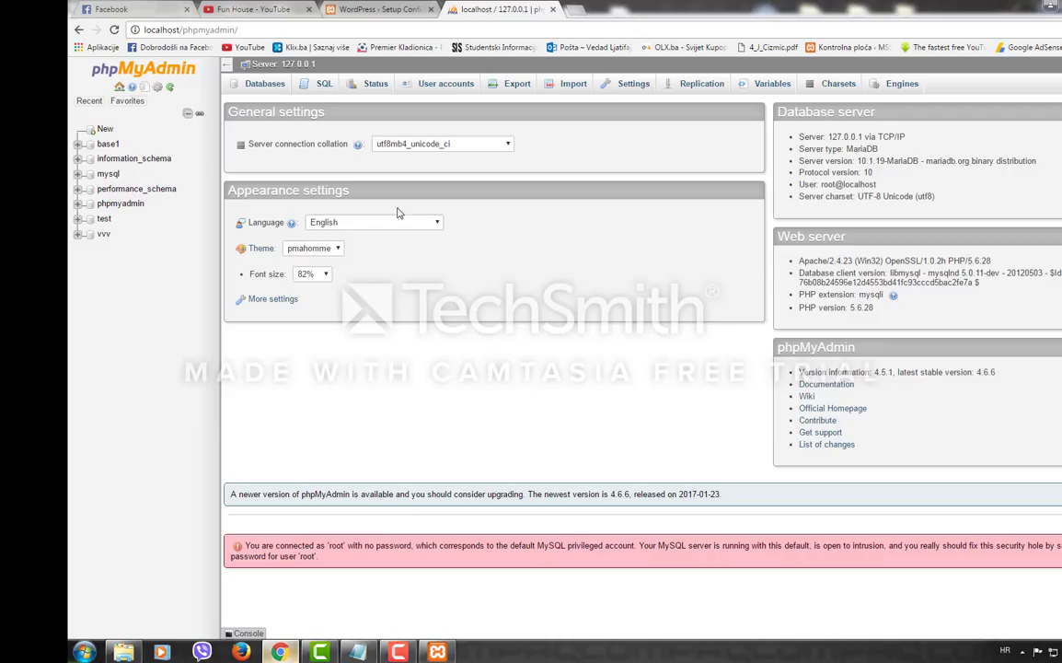
{"action": "left_click", "coordinate": [101, 131]}
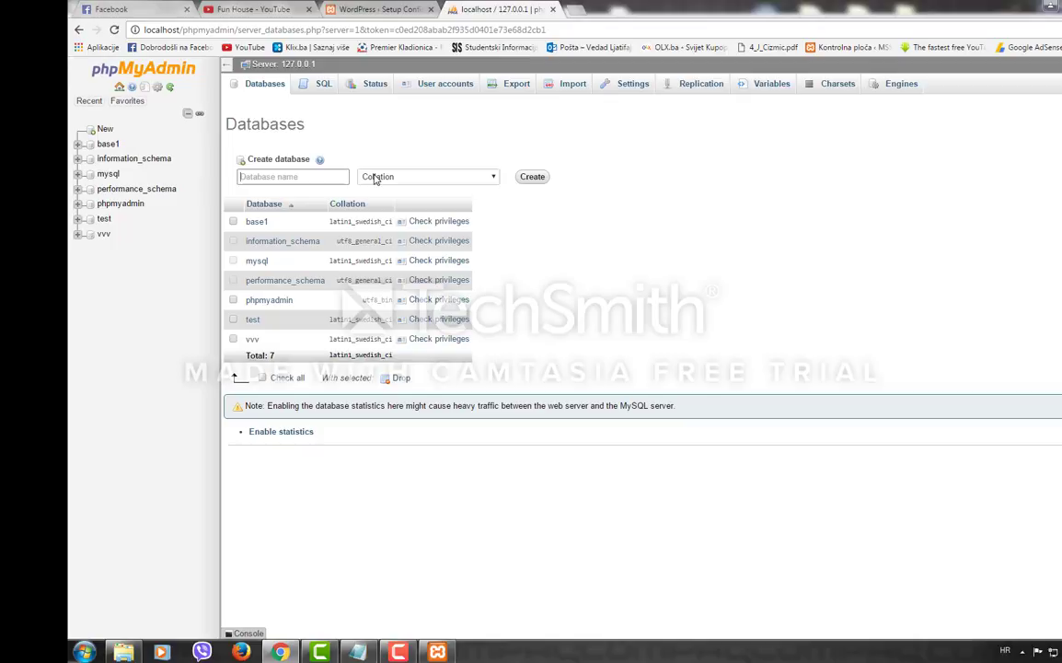
{"action": "type", "text": "pre"}
{"action": "type", "text": "ss1"}
{"action": "key", "text": "BackSpace"}
{"action": "key", "text": "BackSpace"}
{"action": "type", "text": "ba"}
{"action": "key", "text": "BackSpace"}
{"action": "key", "text": "BackSpace"}
{"action": "type", "text": "vid"}
{"action": "key", "text": "BackSpace"}
{"action": "key", "text": "BackSpace"}
{"action": "key", "text": "BackSpace"}
{"action": "key", "text": "BackSpace"}
{"action": "type", "text": "database111"}
{"action": "left_click", "coordinate": [533, 176]}
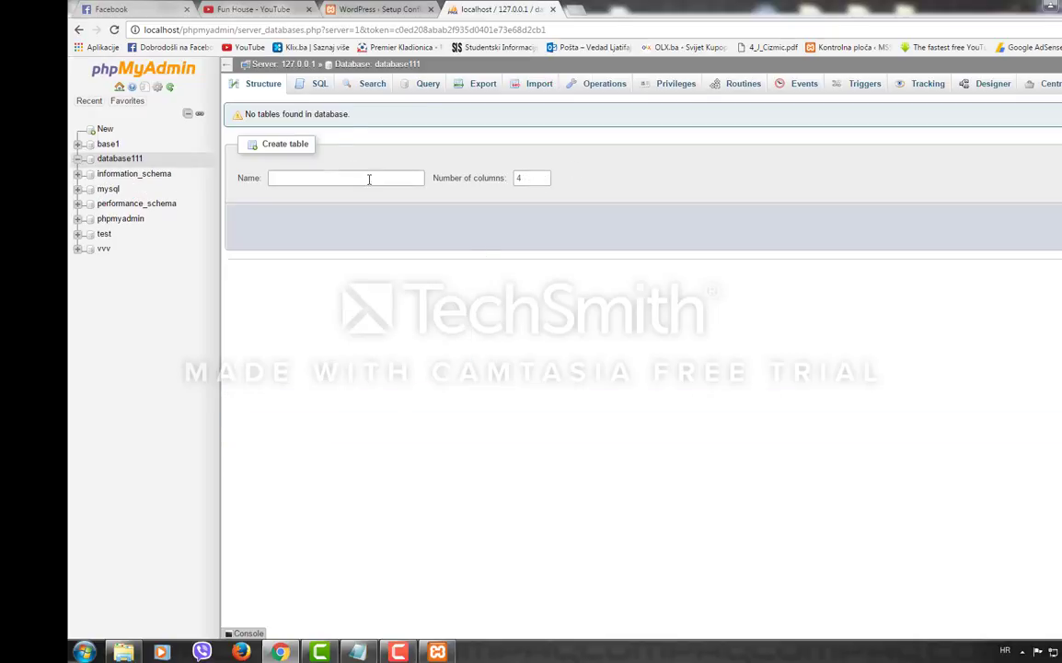
{"action": "left_click", "coordinate": [387, 10]}
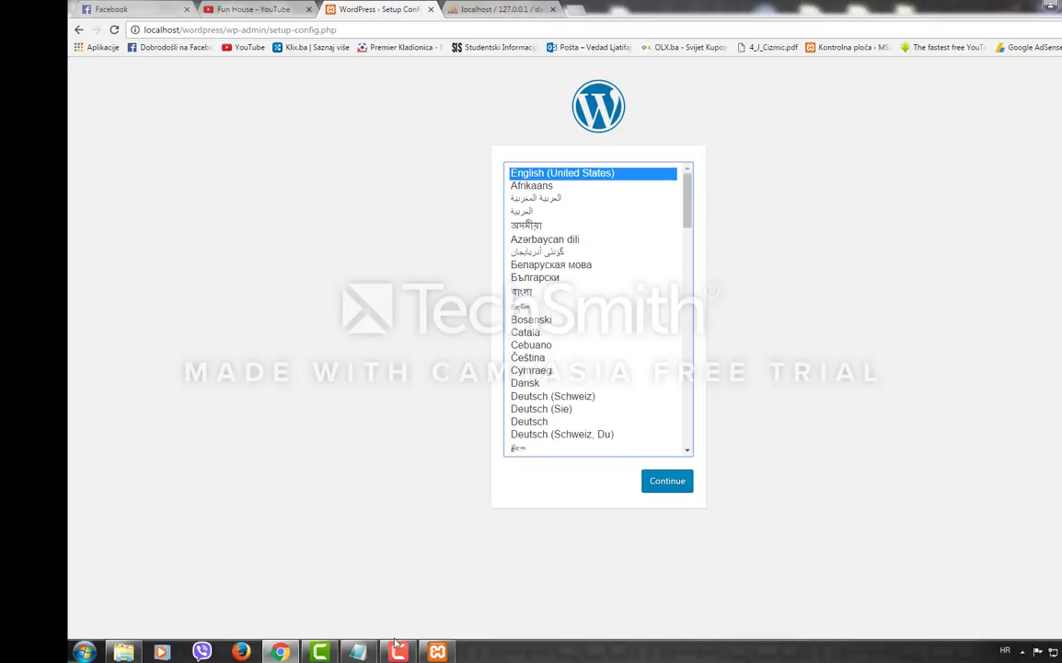
- Add two blank lines below 'Create database ..' in the tutorial notes
{"action": "left_click", "coordinate": [358, 652]}
{"action": "key", "text": "Return"}
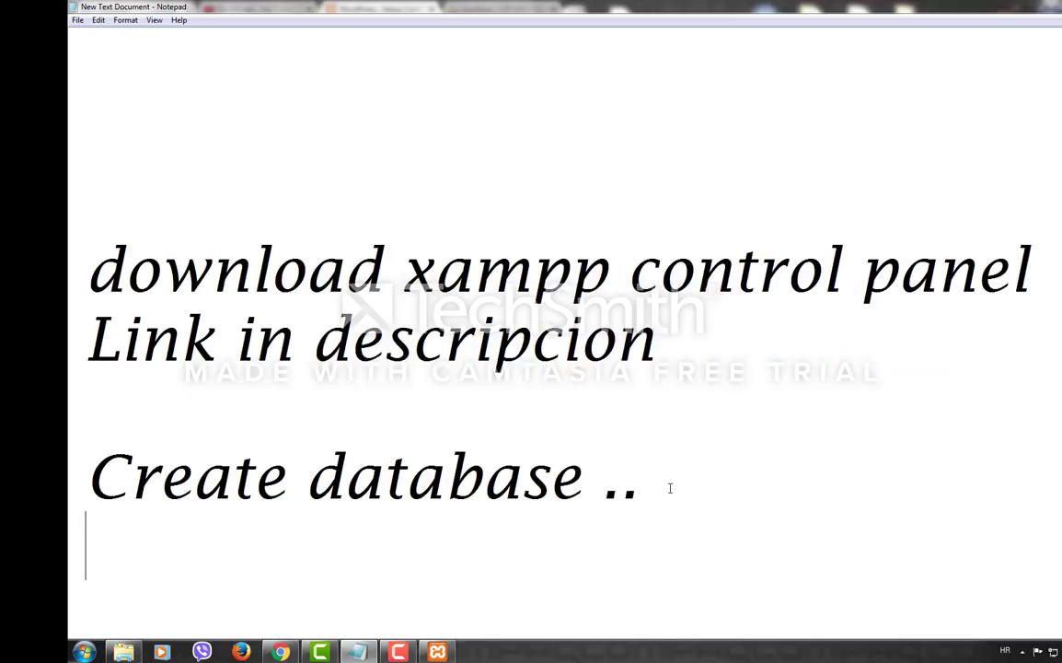
{"action": "key", "text": "Return"}
{"action": "type", "text": "H"}
{"action": "key", "text": "BackSpace"}
{"action": "type", "text": "sh"}
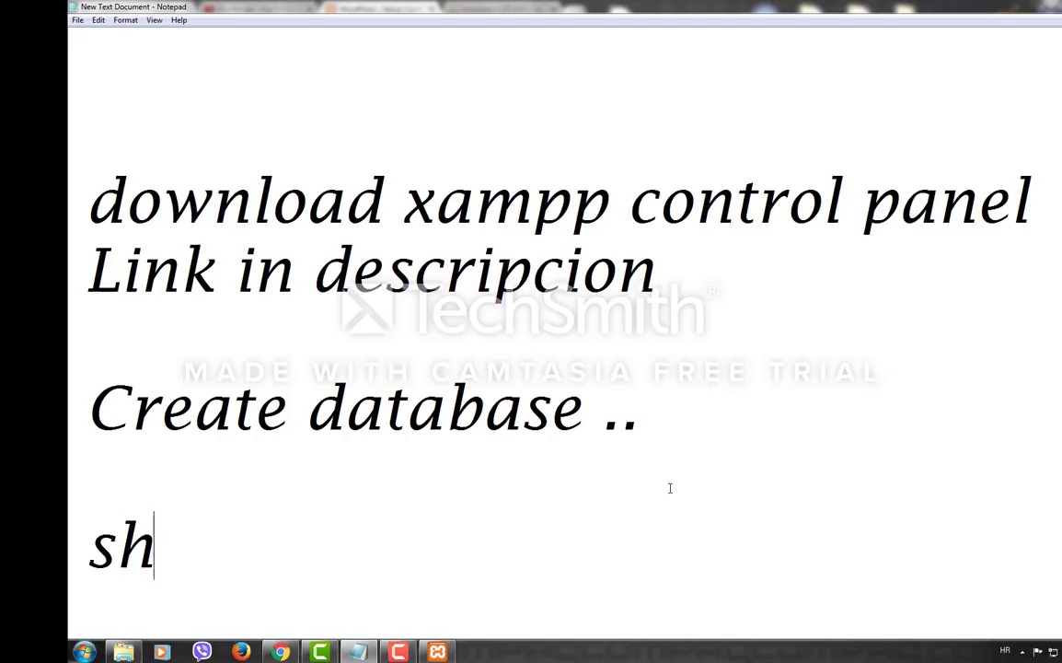
{"action": "key", "text": "BackSpace"}
{"action": "key", "text": "BackSpace"}
{"action": "type", "text": "S"}
{"action": "key", "text": "BackSpace"}
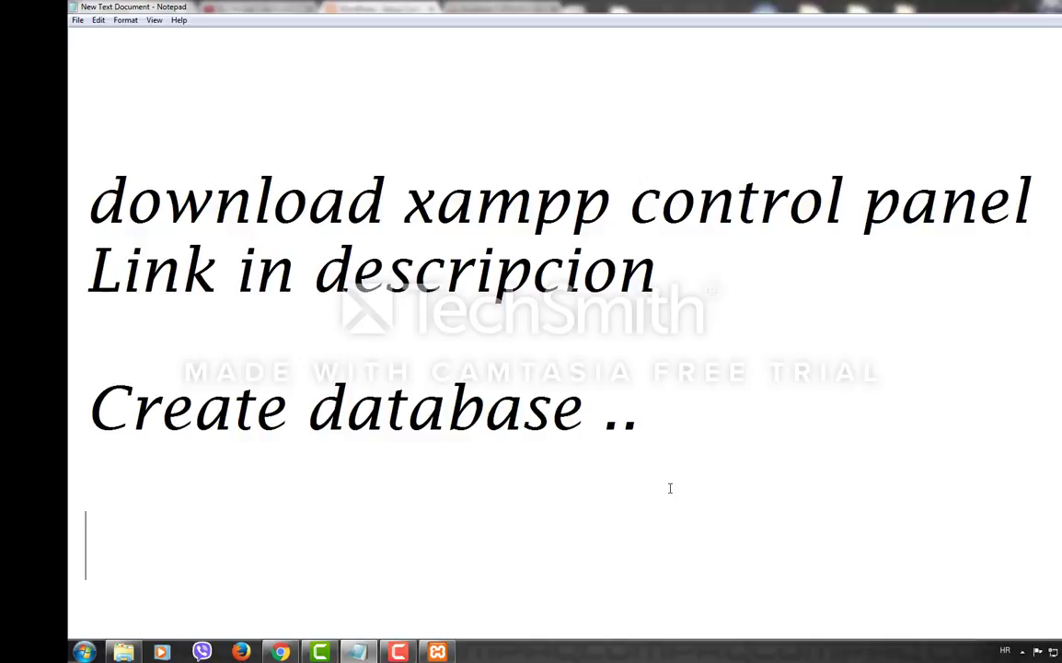
- Draft a 'CHOSE YOUR LANGUAGE' line, then delete it, leaving blank lines below
{"action": "type", "text": "CHOSE"}
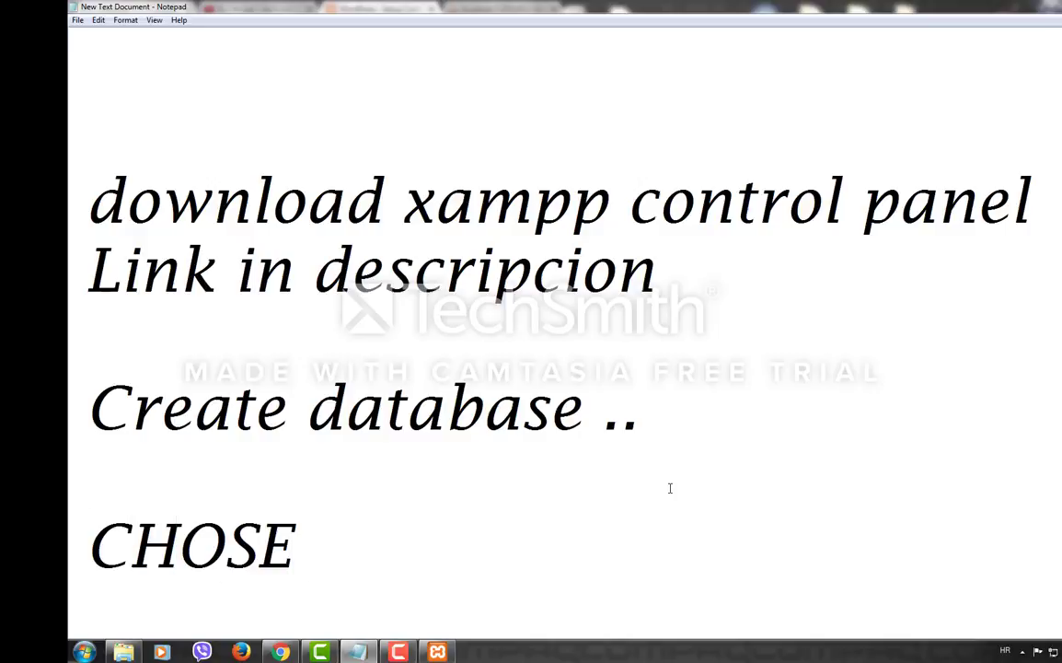
{"action": "type", "text": " YOUR "}
{"action": "type", "text": "LA"}
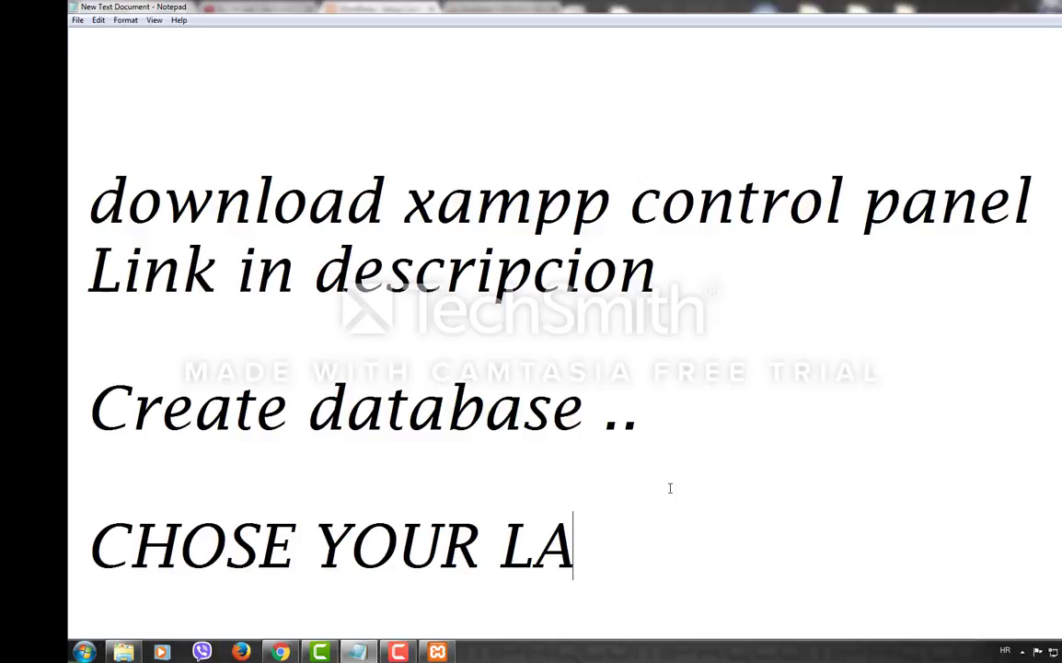
{"action": "type", "text": "NGUADE"}
{"action": "key", "text": "BackSpace"}
{"action": "key", "text": "BackSpace"}
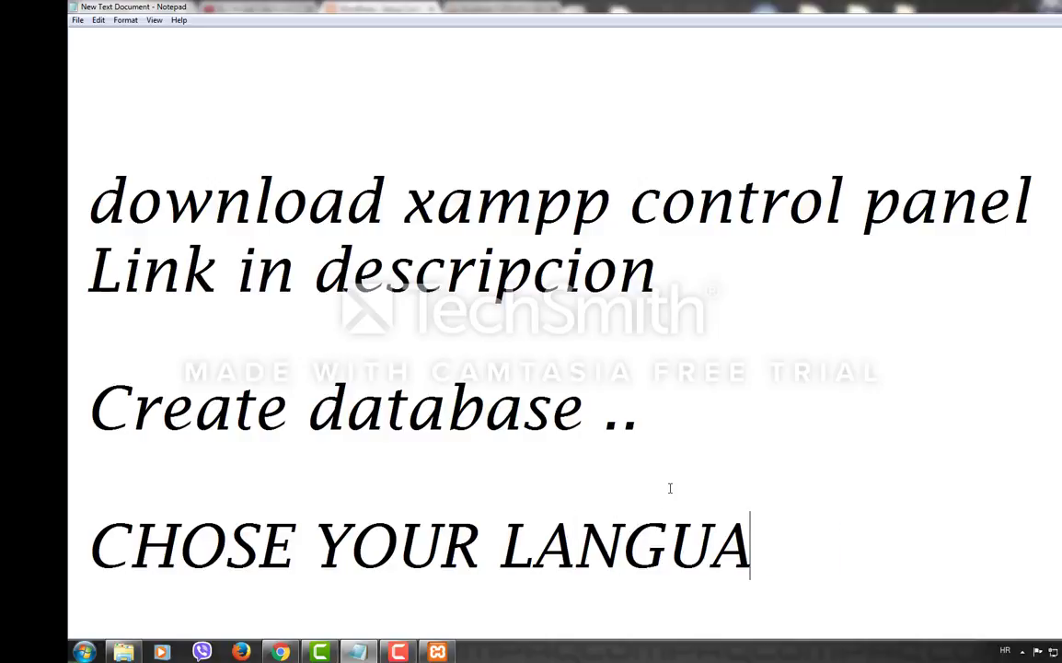
{"action": "type", "text": "GE"}
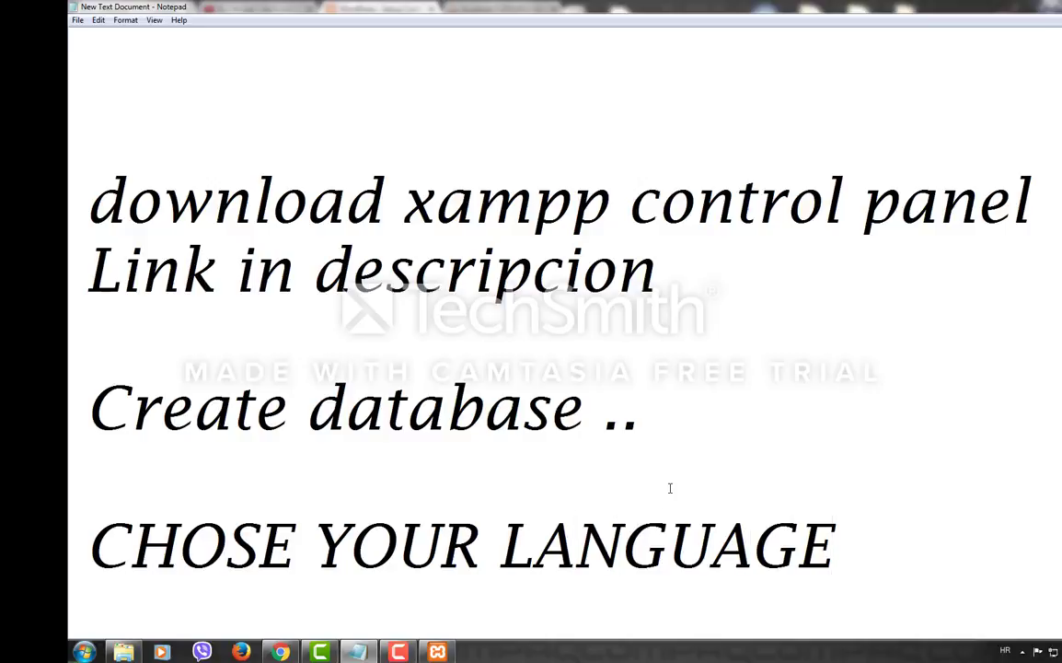
{"action": "key", "text": "BackSpace"}
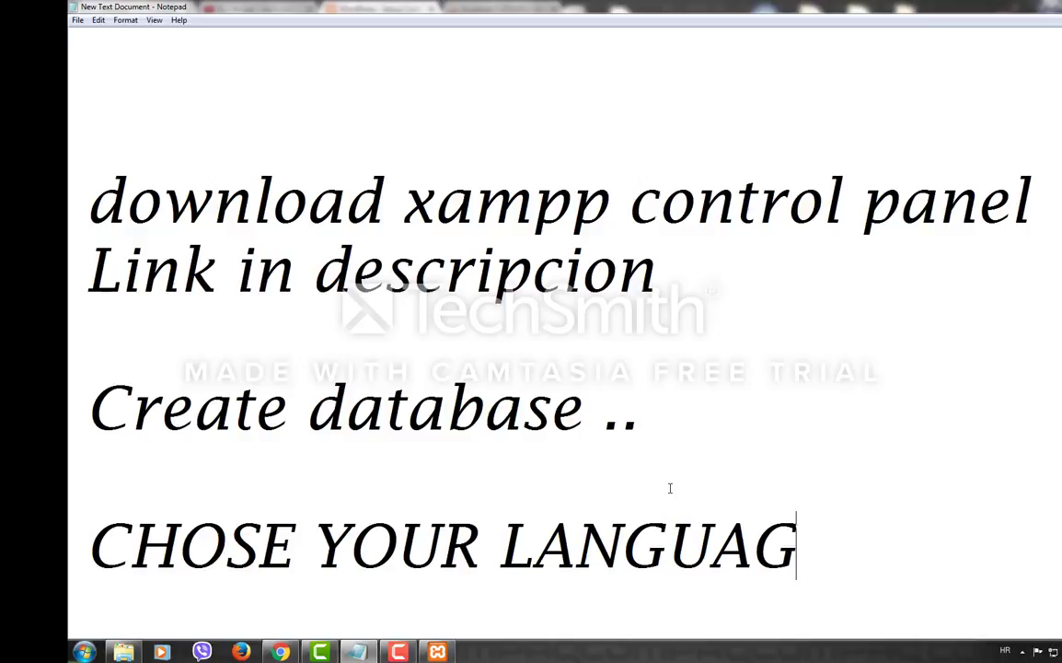
{"action": "key", "text": "BackSpace"}
{"action": "key", "text": "BackSpace"}
{"action": "key", "text": "BackSpace"}
{"action": "key", "text": "BackSpace"}
{"action": "key", "text": "BackSpace"}
{"action": "key", "text": "BackSpace"}
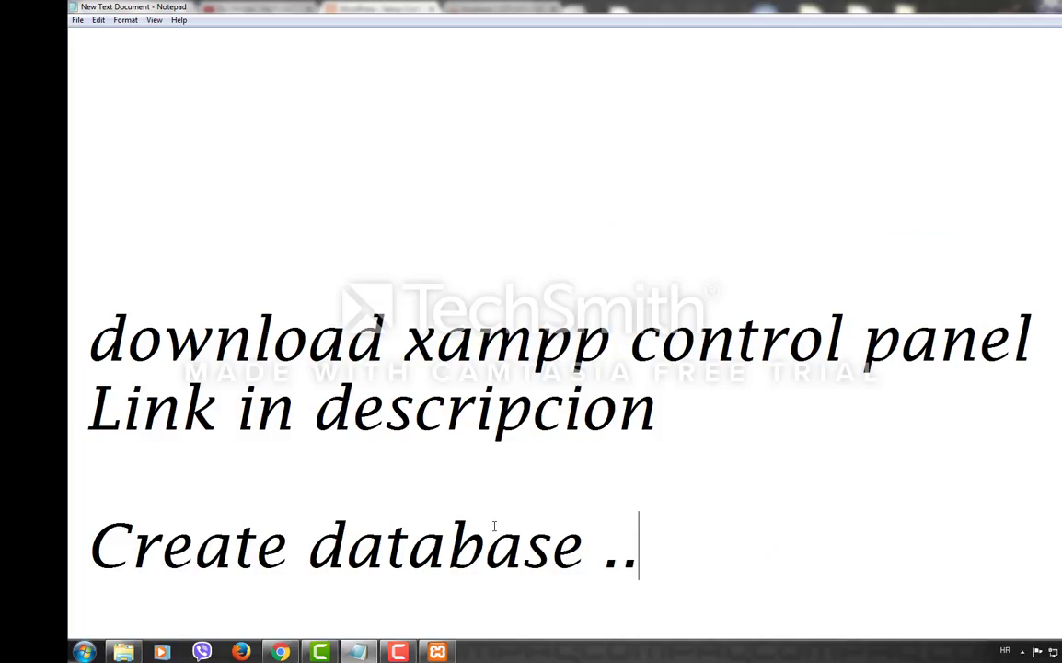
{"action": "key", "text": "Return"}
{"action": "key", "text": "Return"}
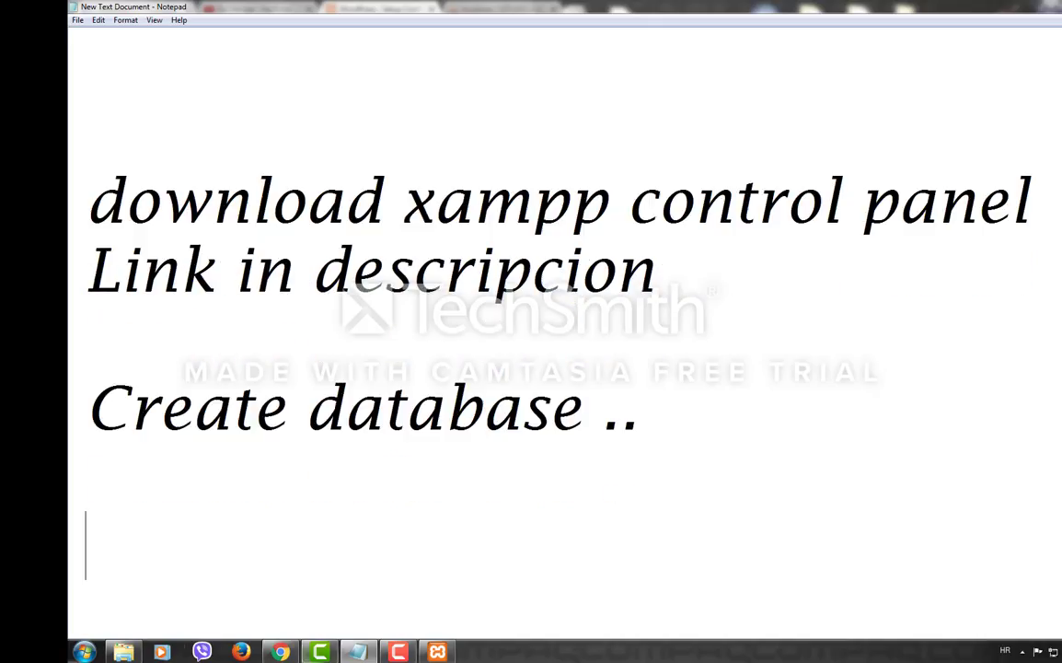
- Choose English (UK) as the WordPress language and open the database connection form
{"action": "left_click", "coordinate": [280, 652]}
{"action": "scroll", "coordinate": [595, 315], "scroll_direction": "down", "scroll_amount": 2}
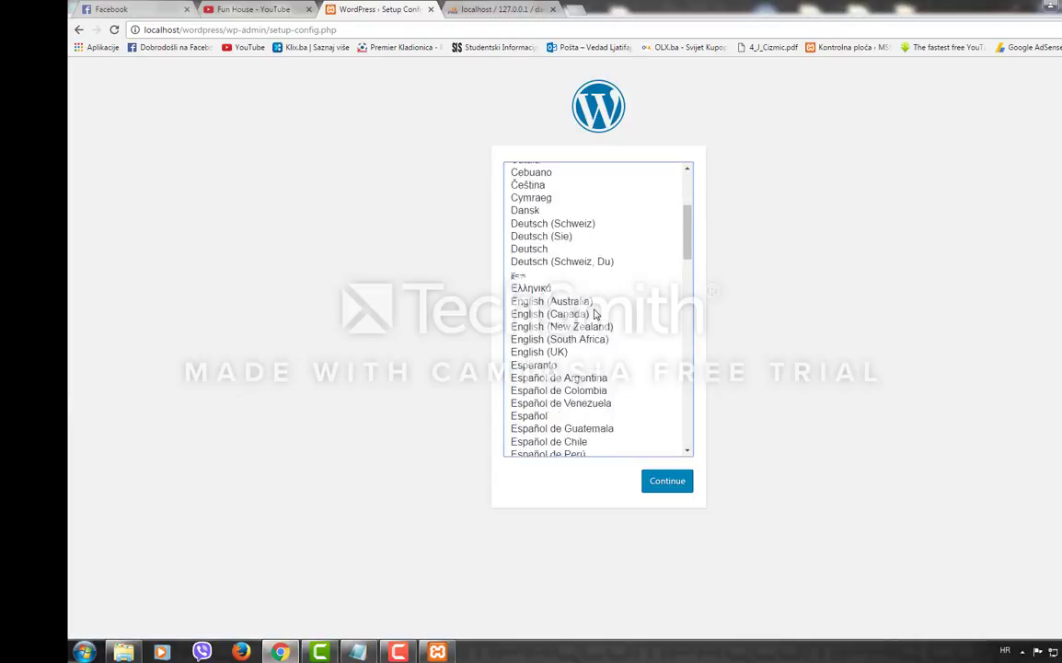
{"action": "scroll", "coordinate": [595, 315], "scroll_direction": "down", "scroll_amount": 3}
{"action": "left_click", "coordinate": [540, 209]}
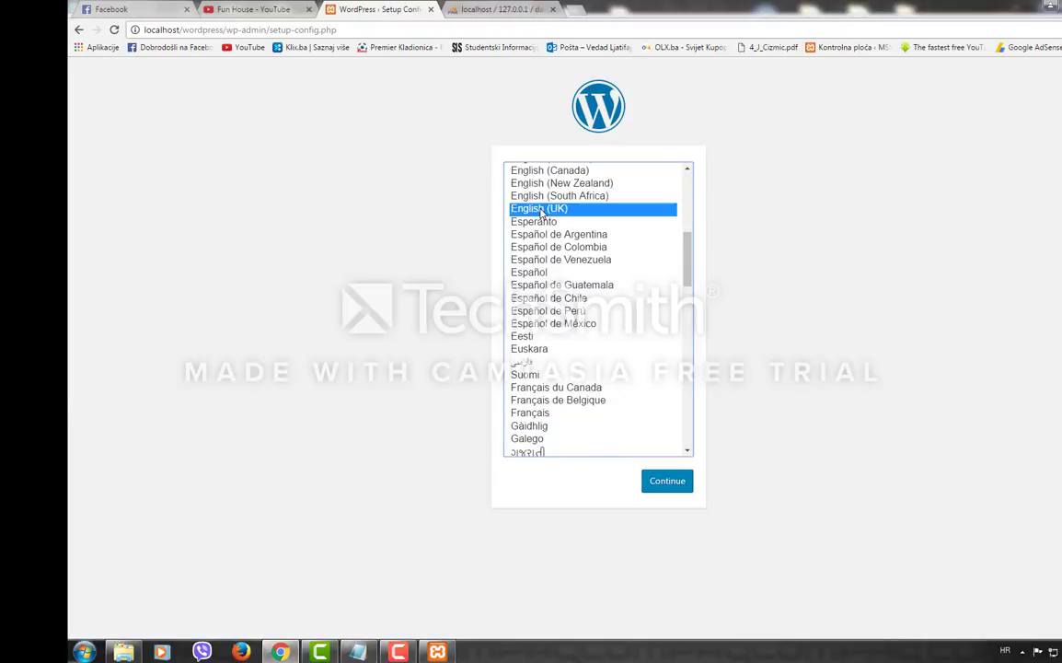
{"action": "scroll", "coordinate": [548, 219], "scroll_direction": "up", "scroll_amount": 2}
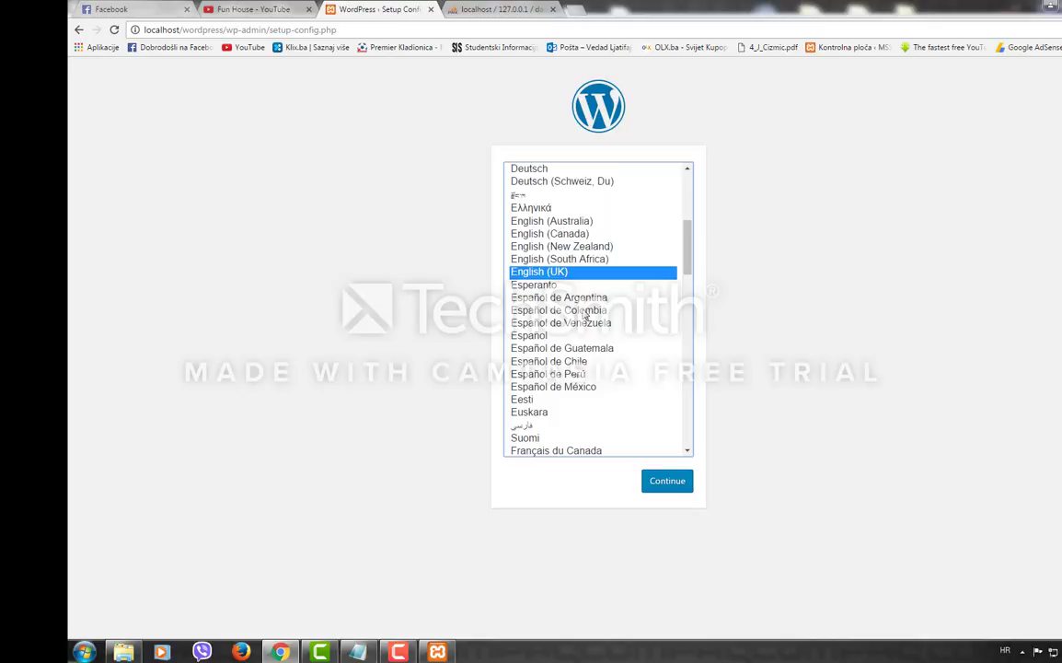
{"action": "left_click", "coordinate": [670, 486]}
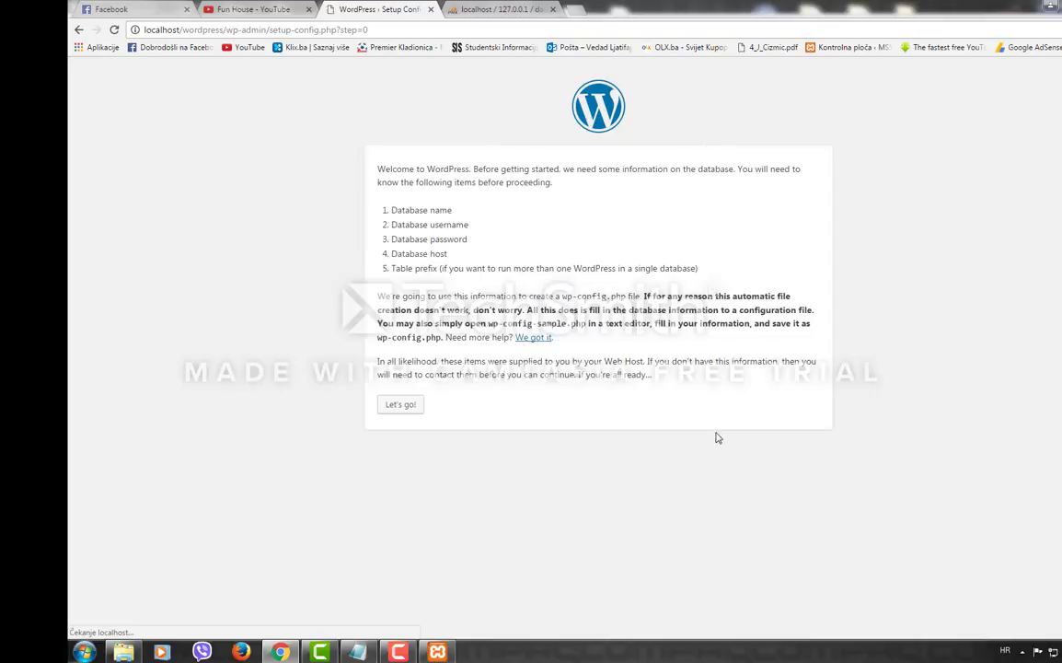
{"action": "left_click", "coordinate": [405, 410]}
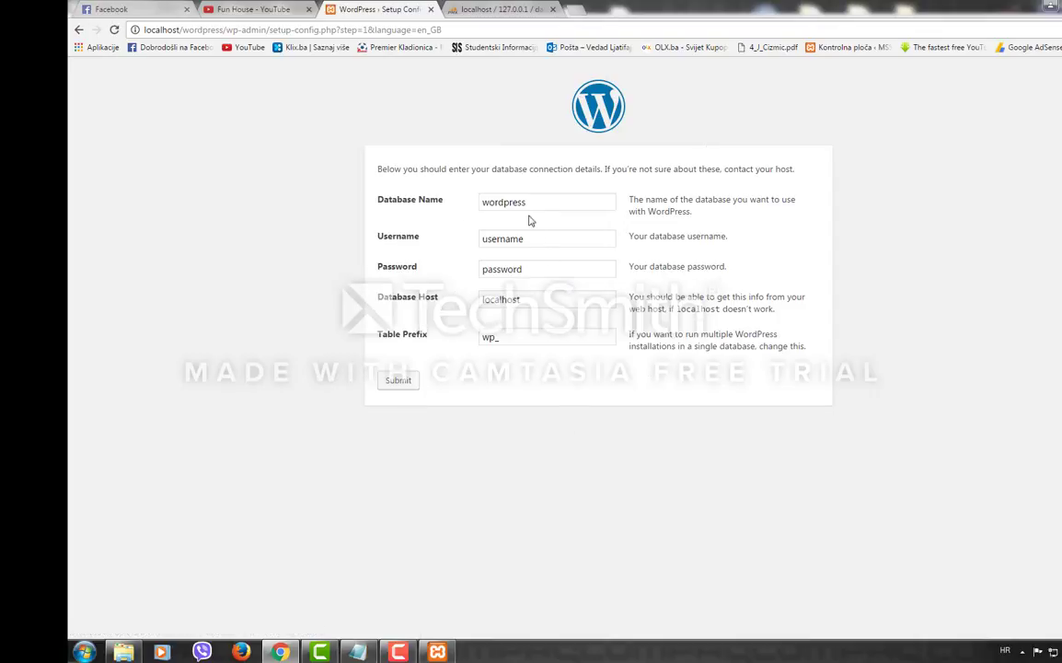
- Replace the default Database Name with database111, checking it against phpMyAdmin
{"action": "left_click_drag", "start_coordinate": [378, 202], "coordinate": [440, 202]}
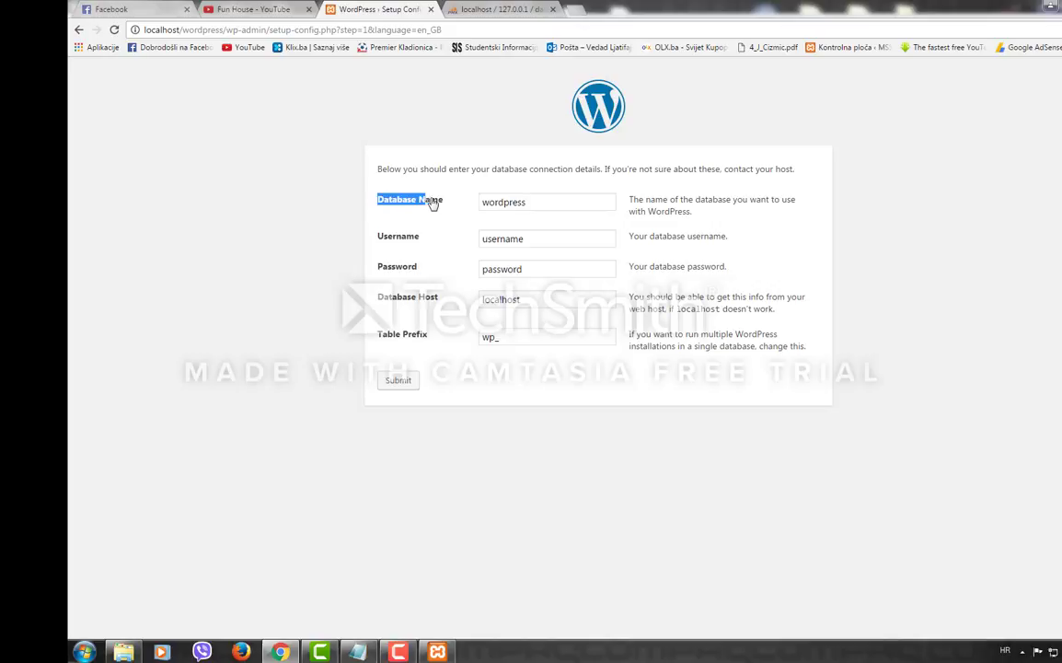
{"action": "left_click", "coordinate": [515, 11]}
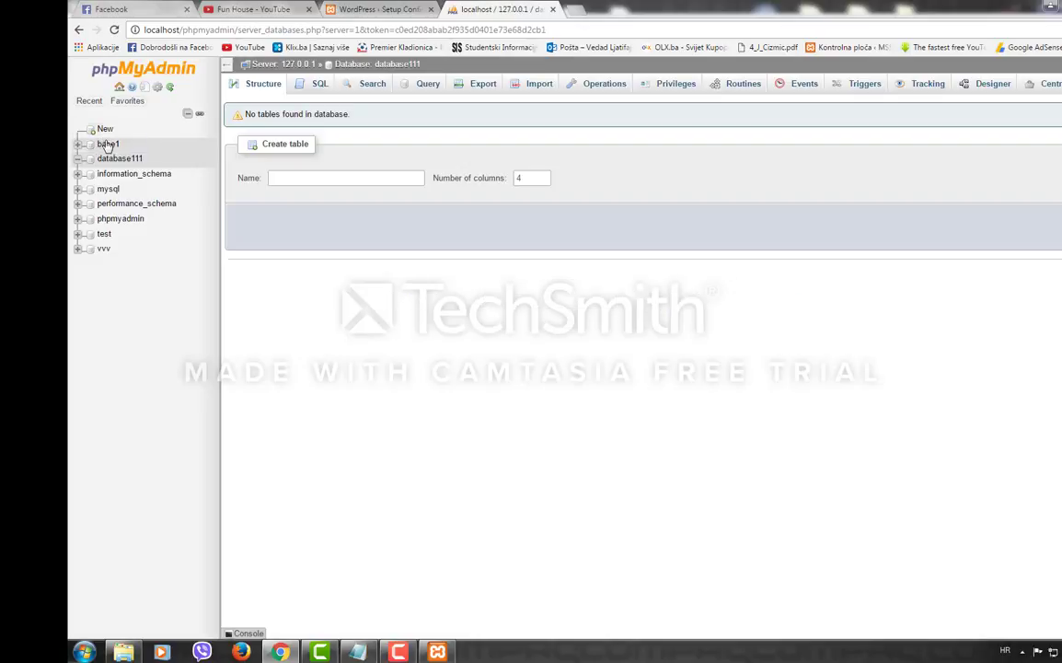
{"action": "key", "text": "ctrl+shift+Tab"}
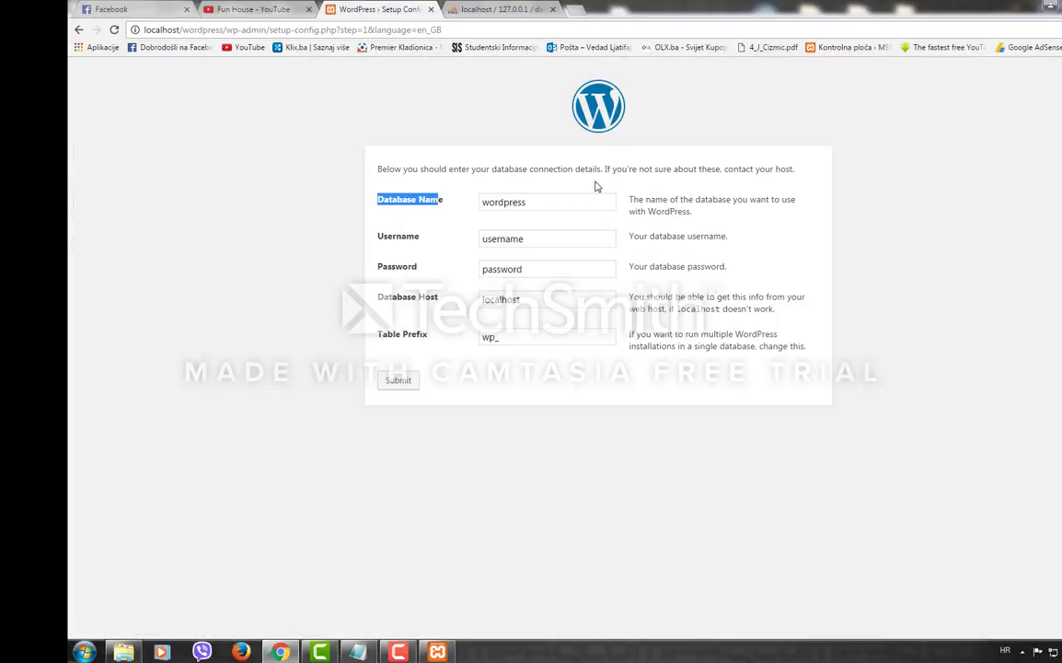
{"action": "double_click", "coordinate": [536, 204]}
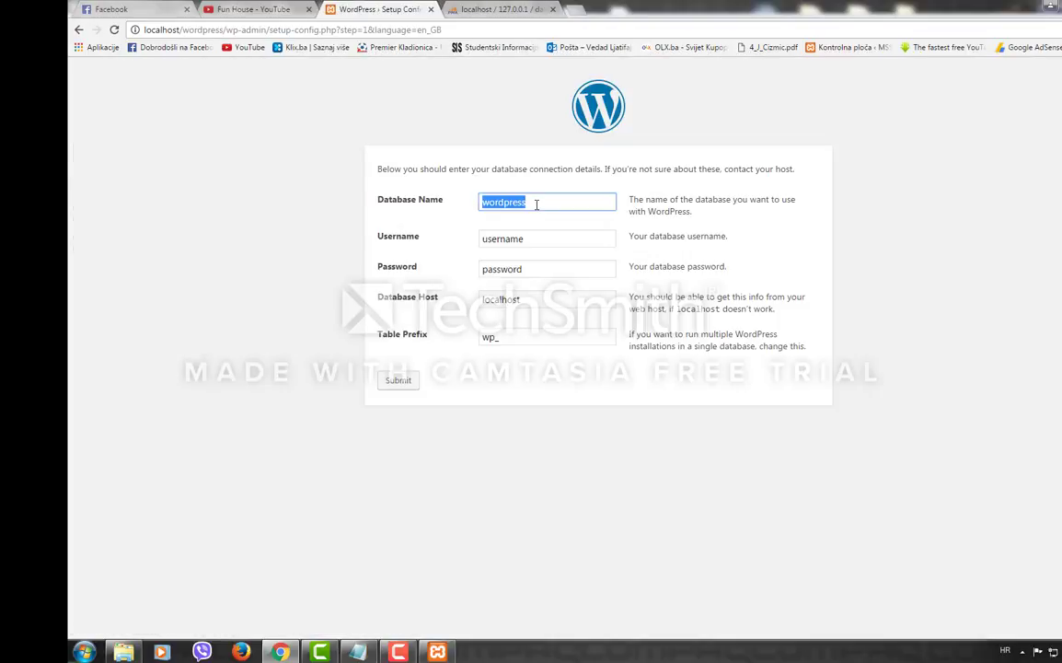
{"action": "type", "text": "DATA"}
{"action": "key", "text": "BackSpace"}
{"action": "key", "text": "BackSpace"}
{"action": "key", "text": "BackSpace"}
{"action": "key", "text": "BackSpace"}
{"action": "type", "text": "database"}
{"action": "key", "text": "BackSpace"}
{"action": "key", "text": "BackSpace"}
{"action": "key", "text": "BackSpace"}
{"action": "type", "text": "b"}
{"action": "key", "text": "BackSpace"}
{"action": "type", "text": "base"}
{"action": "type", "text": "111"}
{"action": "left_click", "coordinate": [527, 5]}
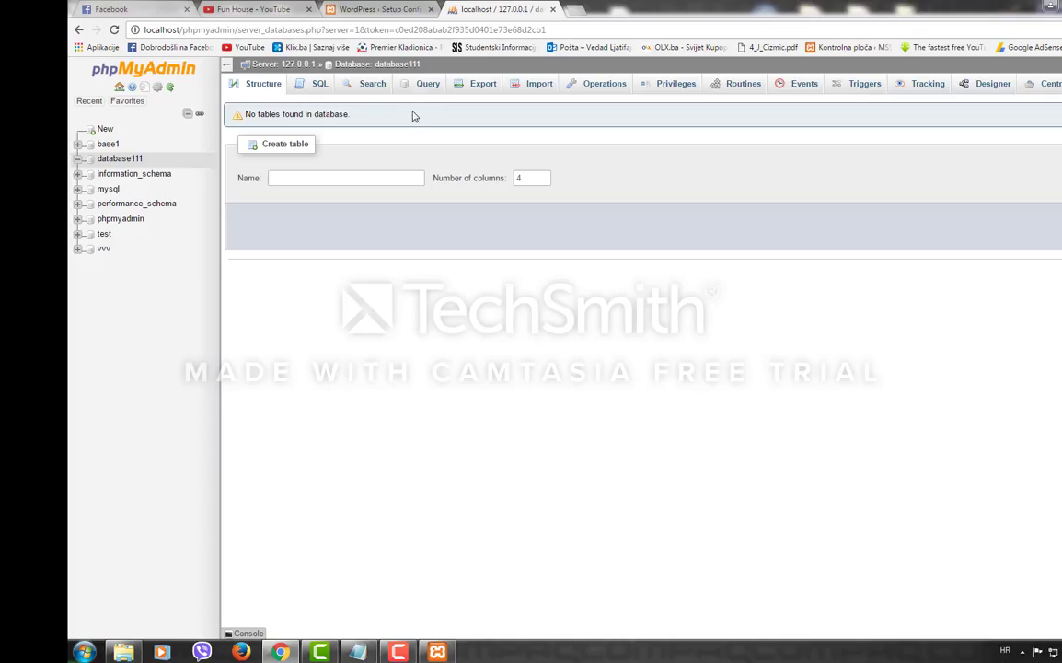
{"action": "left_click", "coordinate": [329, 7]}
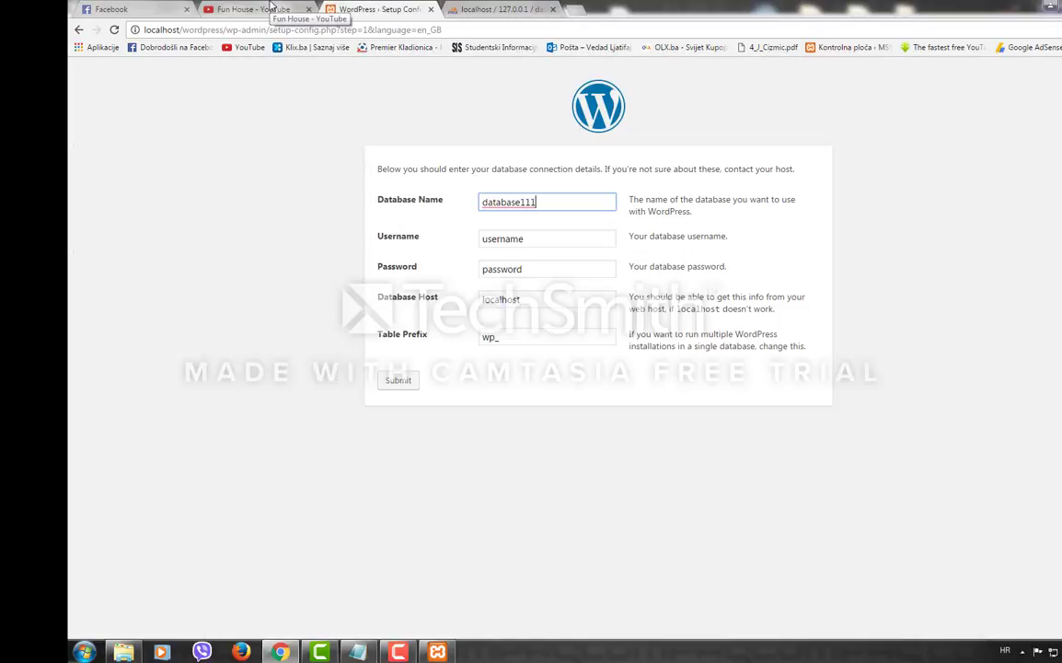
{"action": "left_click", "coordinate": [502, 9]}
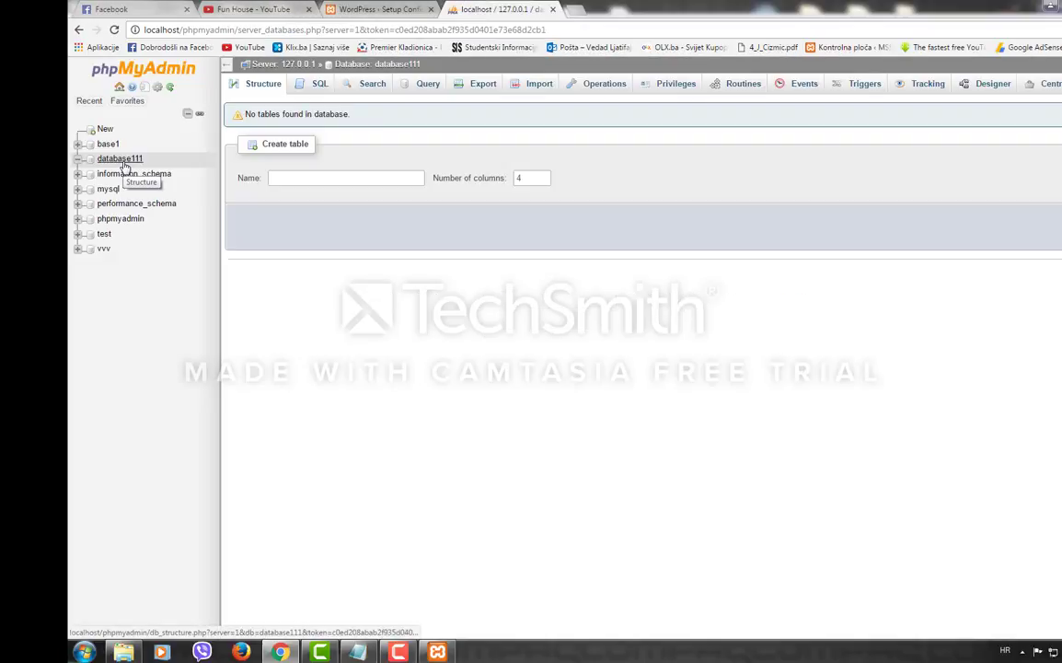
{"action": "left_click", "coordinate": [373, 9]}
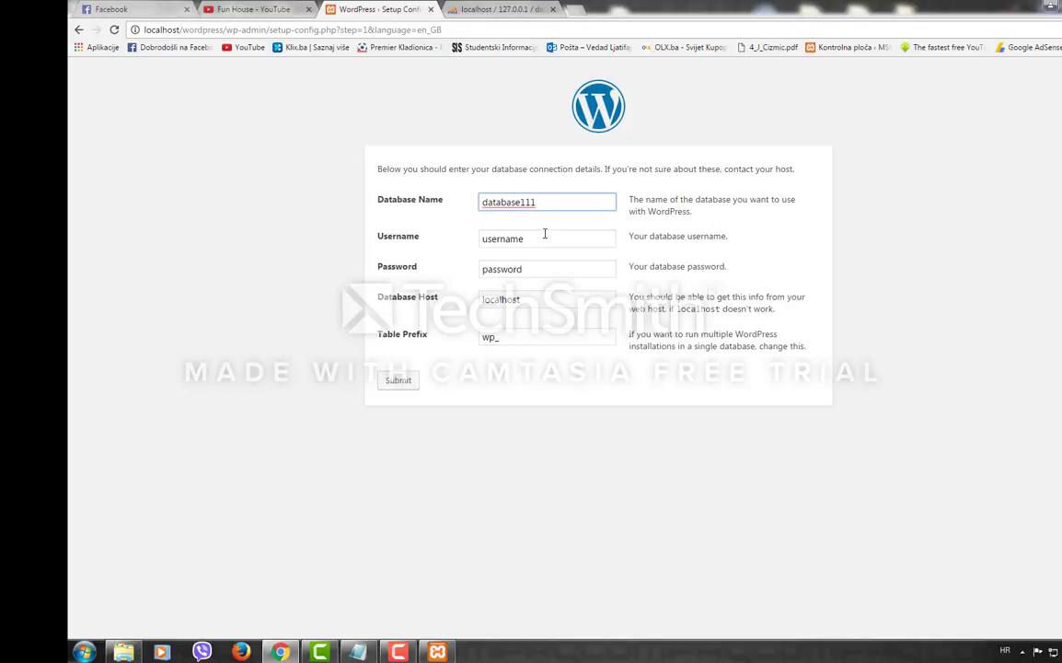
- Set the database Username to root
{"action": "left_click_drag", "start_coordinate": [546, 237], "coordinate": [467, 238]}
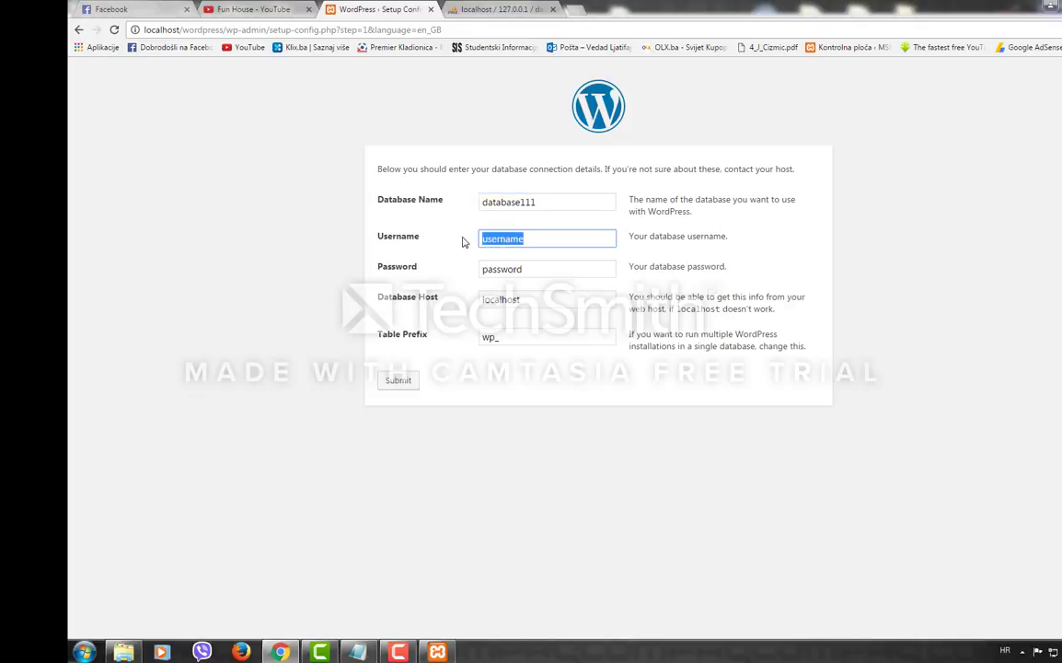
{"action": "key", "text": "BackSpace"}
{"action": "type", "text": "vid"}
{"action": "type", "text": "eotut"}
{"action": "key", "text": "Tab"}
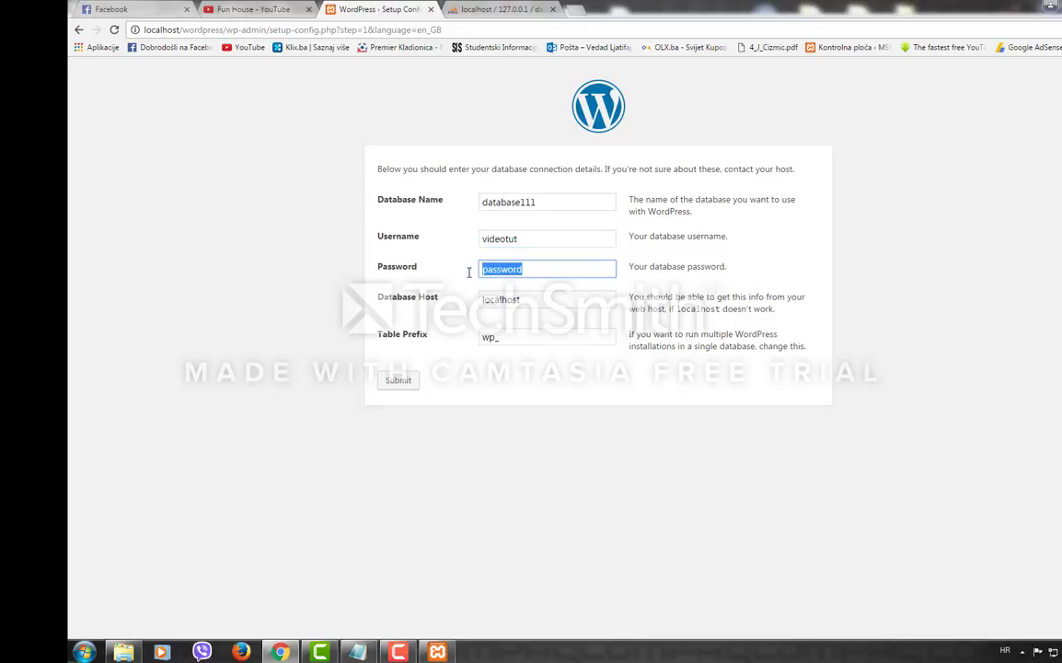
{"action": "double_click", "coordinate": [521, 238]}
{"action": "key", "text": "BackSpace"}
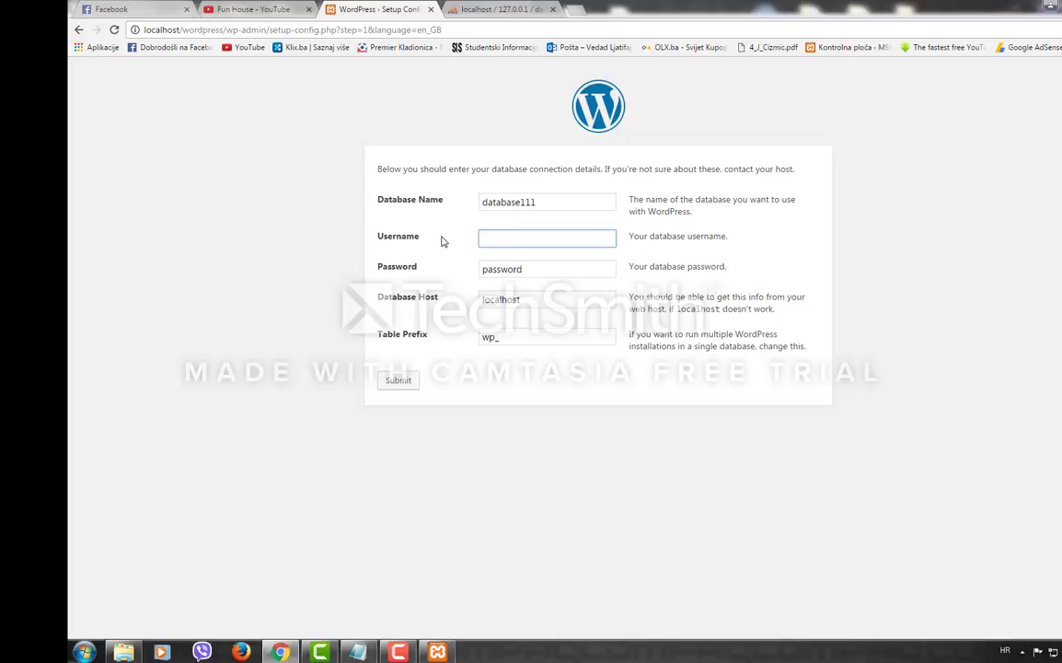
{"action": "type", "text": "name"}
{"action": "type", "text": " put "}
{"action": "type", "text": "root"}
{"action": "type", "text": " default"}
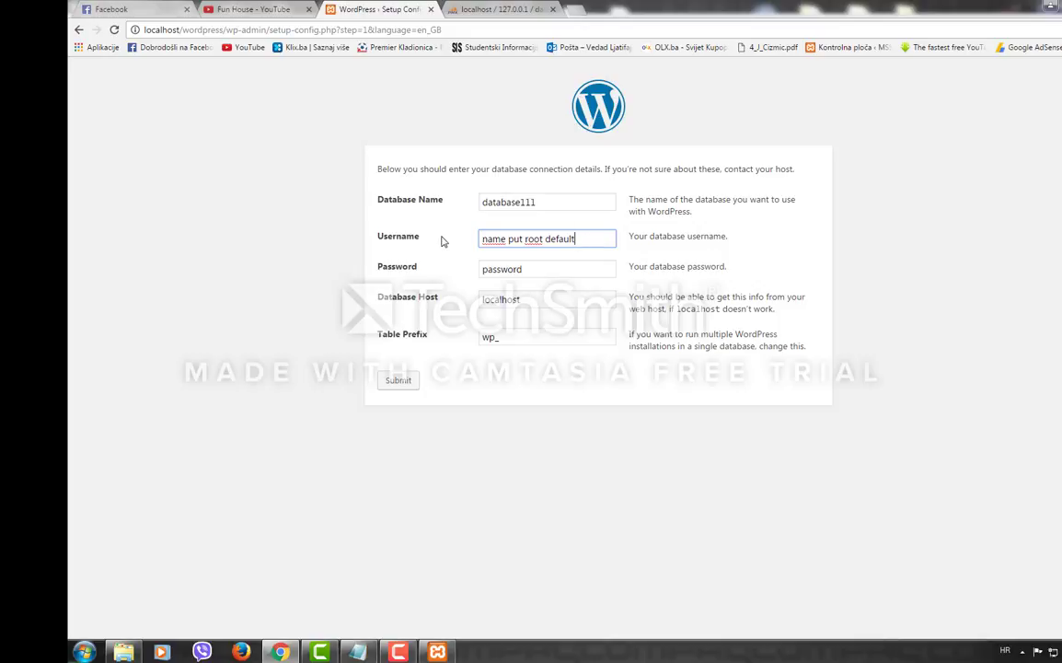
{"action": "key", "text": "BackSpace"}
{"action": "key", "text": "BackSpace"}
{"action": "key", "text": "BackSpace"}
{"action": "key", "text": "BackSpace"}
{"action": "key", "text": "BackSpace"}
{"action": "key", "text": "BackSpace"}
{"action": "type", "text": "root"}
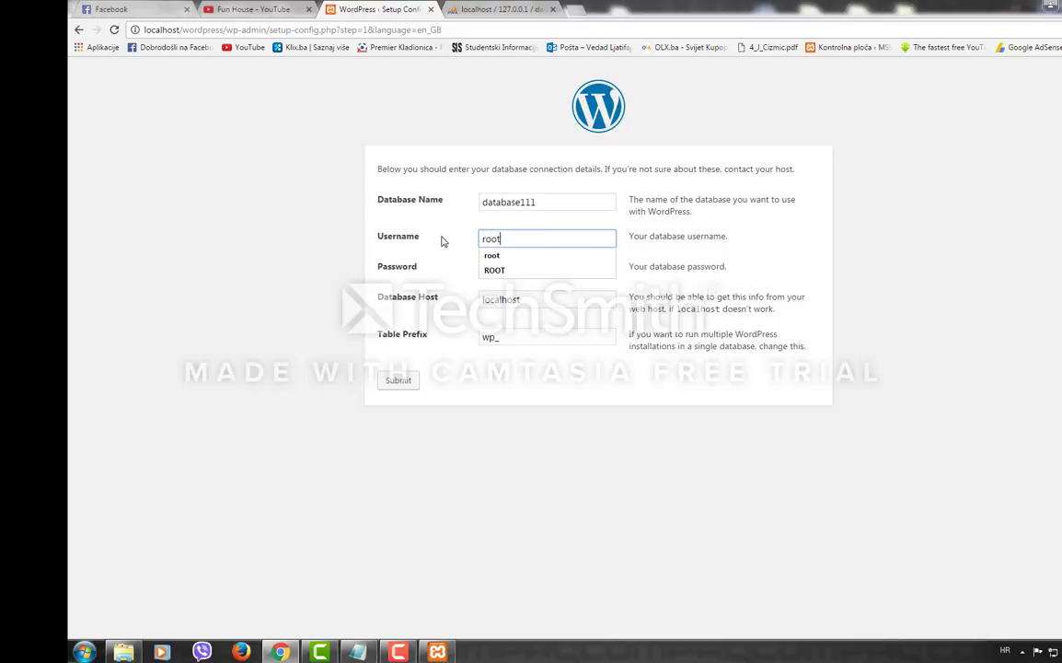
{"action": "key", "text": "Down"}
{"action": "key", "text": "Return"}
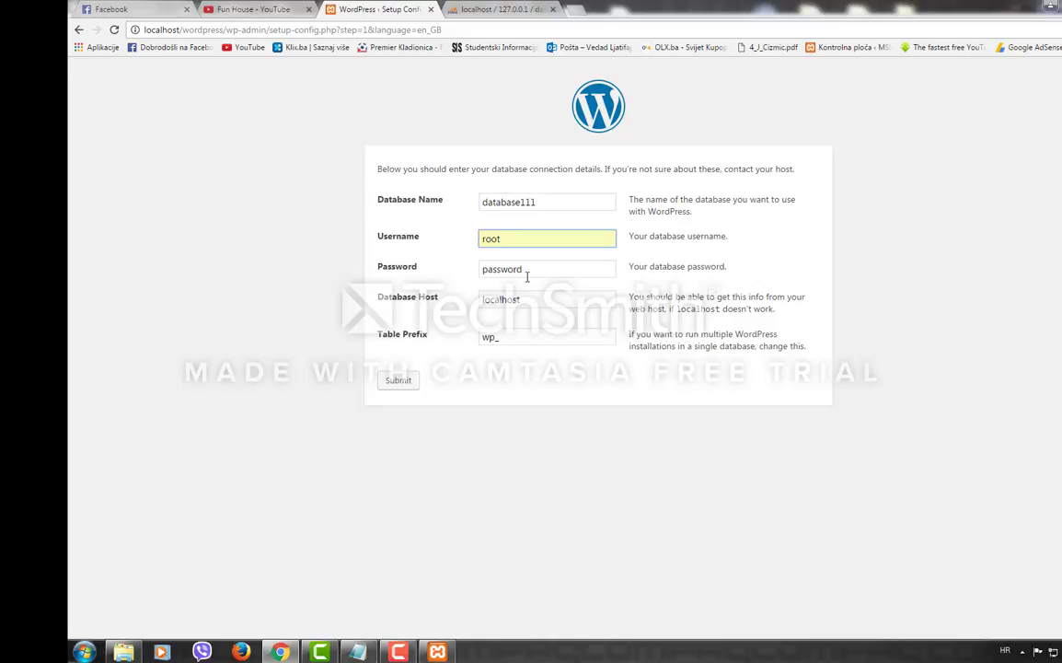
{"action": "key", "text": "Tab"}
- Clear the Password field and submit the database connection details
{"action": "left_click_drag", "start_coordinate": [463, 269], "coordinate": [461, 267]}
{"action": "key", "text": "BackSpace"}
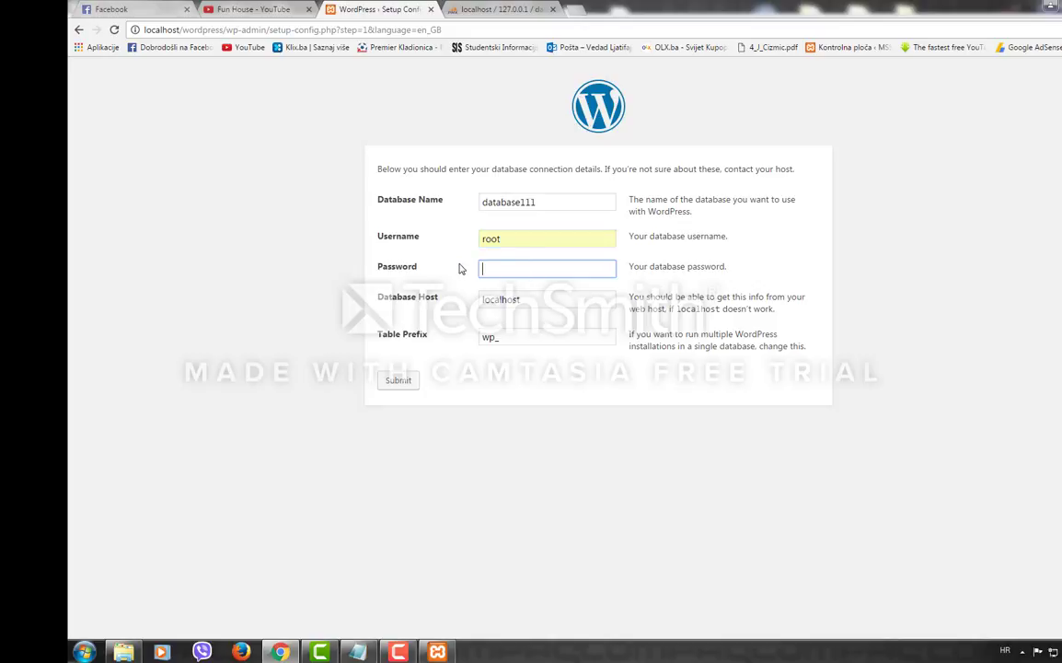
{"action": "left_click", "coordinate": [416, 380]}
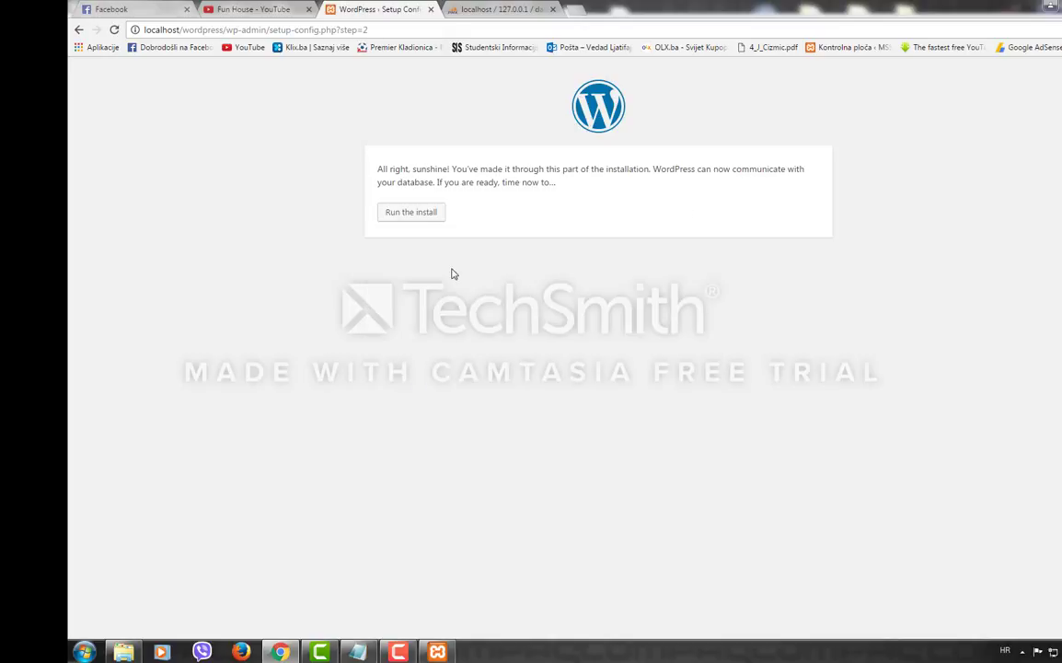
- Run the install, enter the site title videotutrial, and clear the prefilled admin username
{"action": "left_click", "coordinate": [412, 214]}
{"action": "type", "text": "vi"}
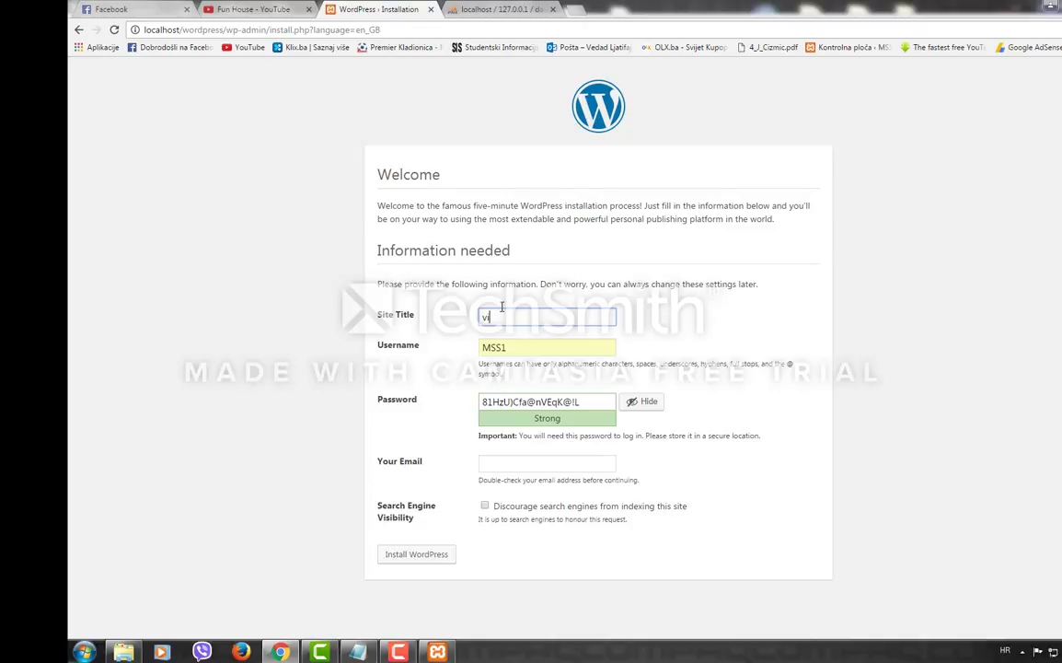
{"action": "type", "text": "deotutrial"}
{"action": "double_click", "coordinate": [493, 347]}
{"action": "key", "text": "BackSpace"}
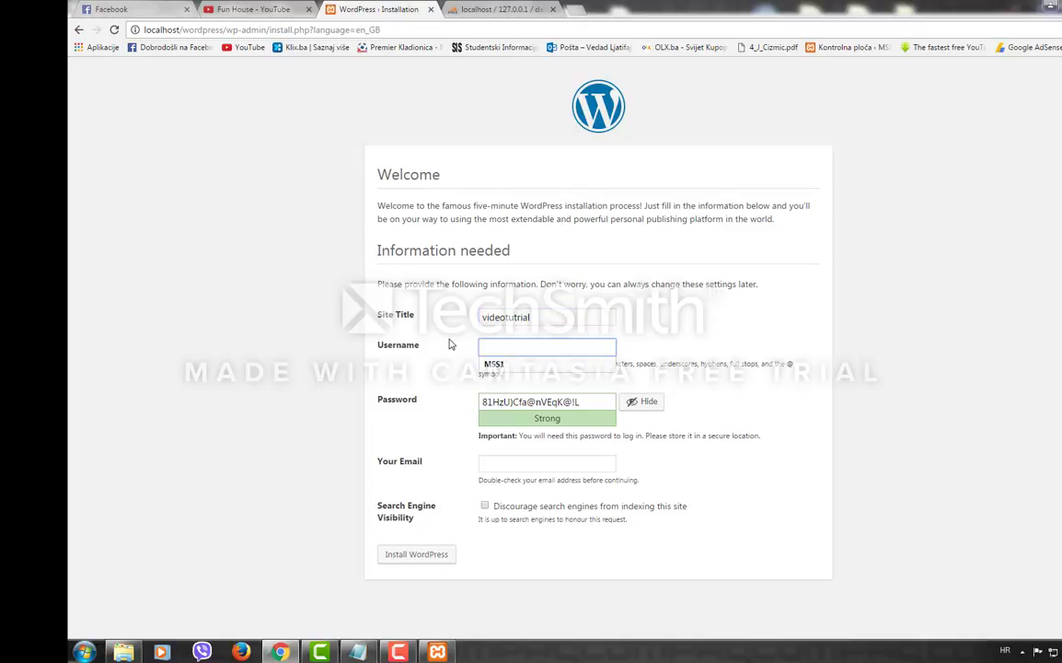
{"action": "type", "text": "p"}
{"action": "key", "text": "BackSpace"}
{"action": "key", "text": "BackSpace"}
{"action": "key", "text": "Escape"}
- Set the admin username to videowordpres and delete the generated password
{"action": "type", "text": "hatu"}
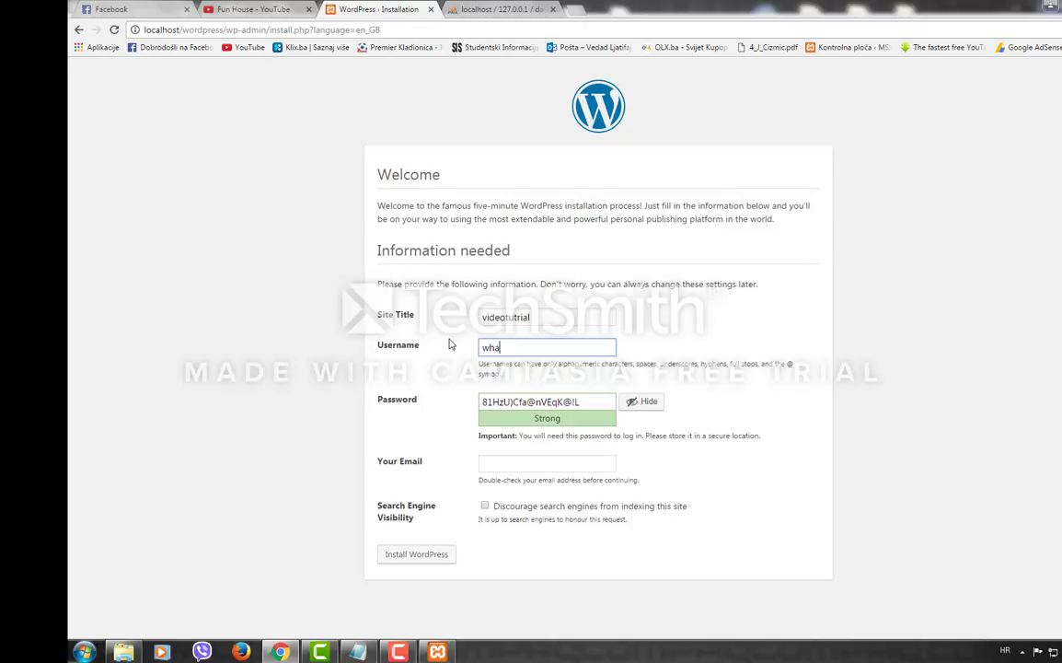
{"action": "type", "text": "wan"}
{"action": "key", "text": "BackSpace"}
{"action": "key", "text": "BackSpace"}
{"action": "key", "text": "BackSpace"}
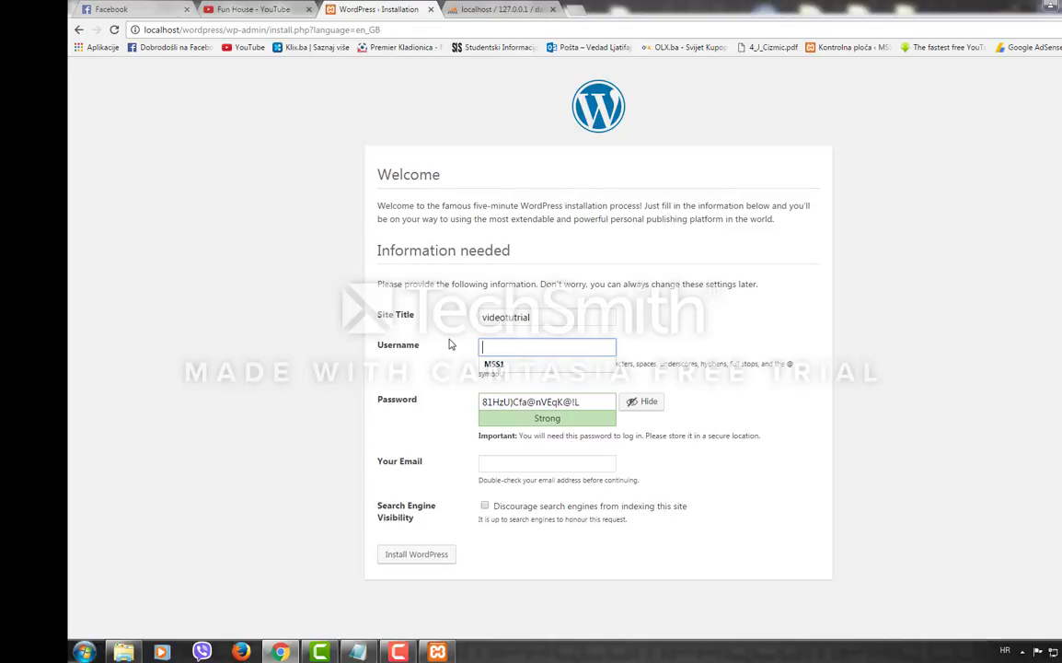
{"action": "type", "text": "video"}
{"action": "type", "text": "wo"}
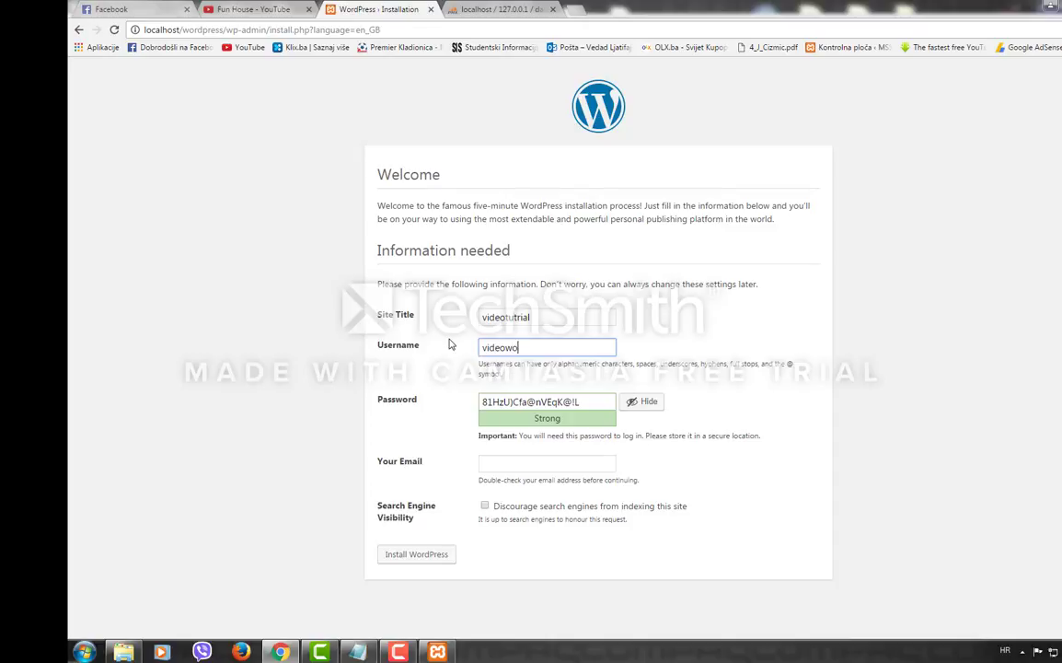
{"action": "type", "text": "rdpres"}
{"action": "key", "text": "Tab"}
{"action": "key", "text": "BackSpace"}
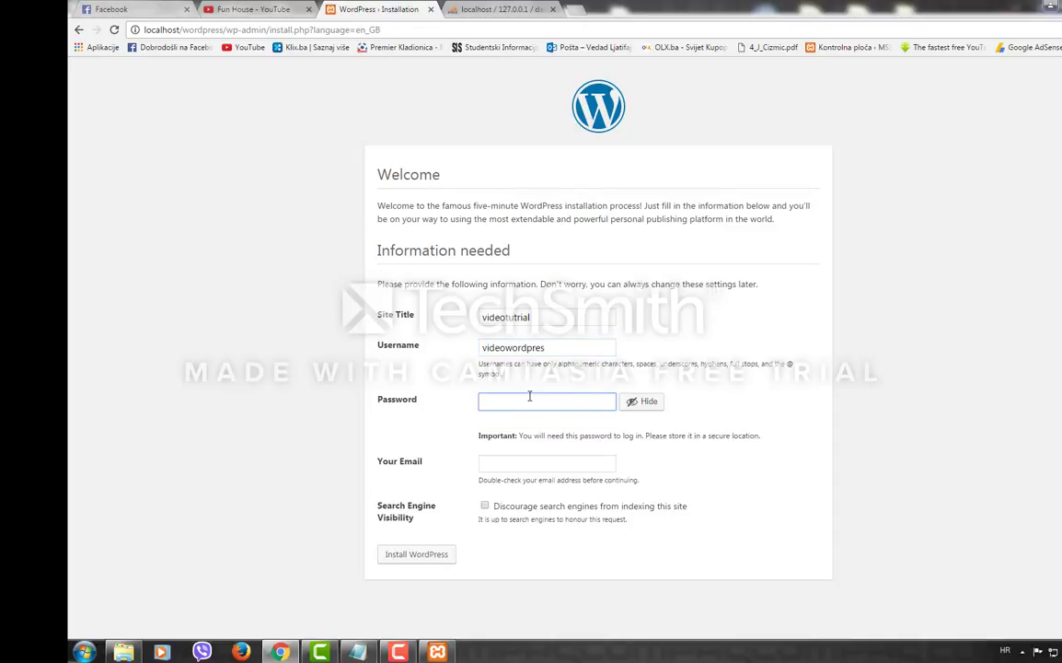
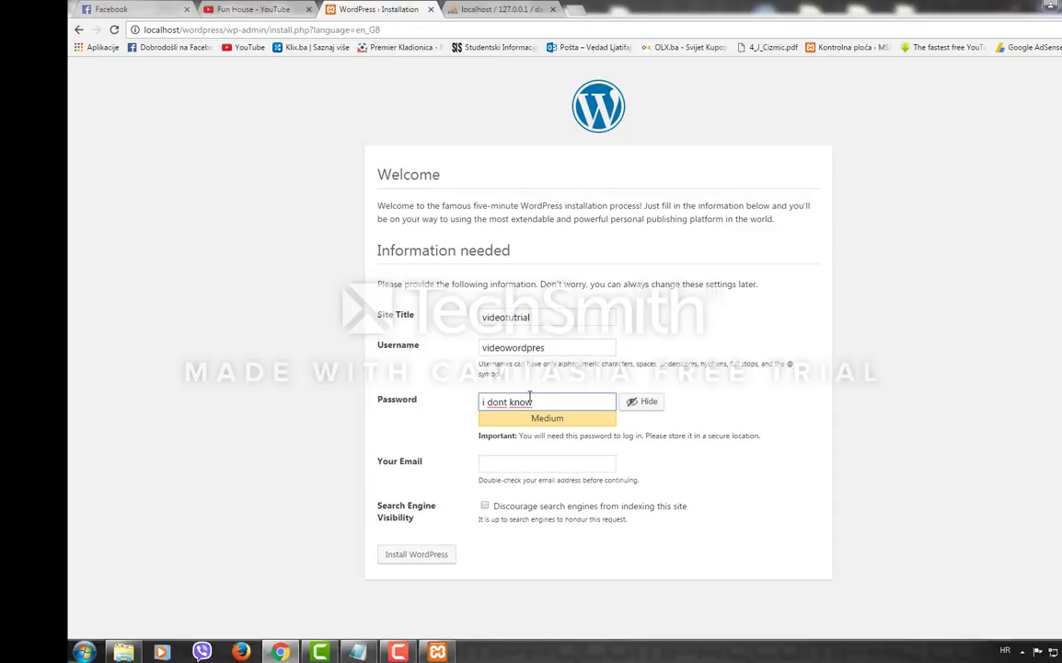
- Fill in the admin e-mail from the suggestion, discourage search engine indexing, and install WordPress
{"action": "left_click", "coordinate": [498, 460]}
{"action": "type", "text": "you"}
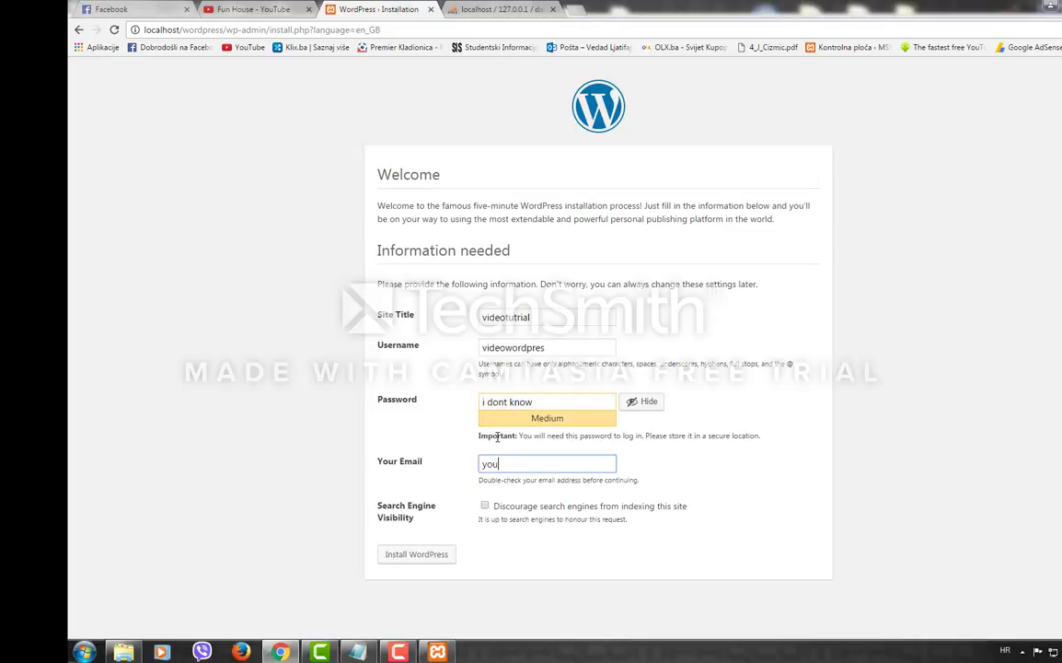
{"action": "type", "text": "r e mail"}
{"action": "key", "text": "ctrl+a"}
{"action": "key", "text": "BackSpace"}
{"action": "type", "text": "f"}
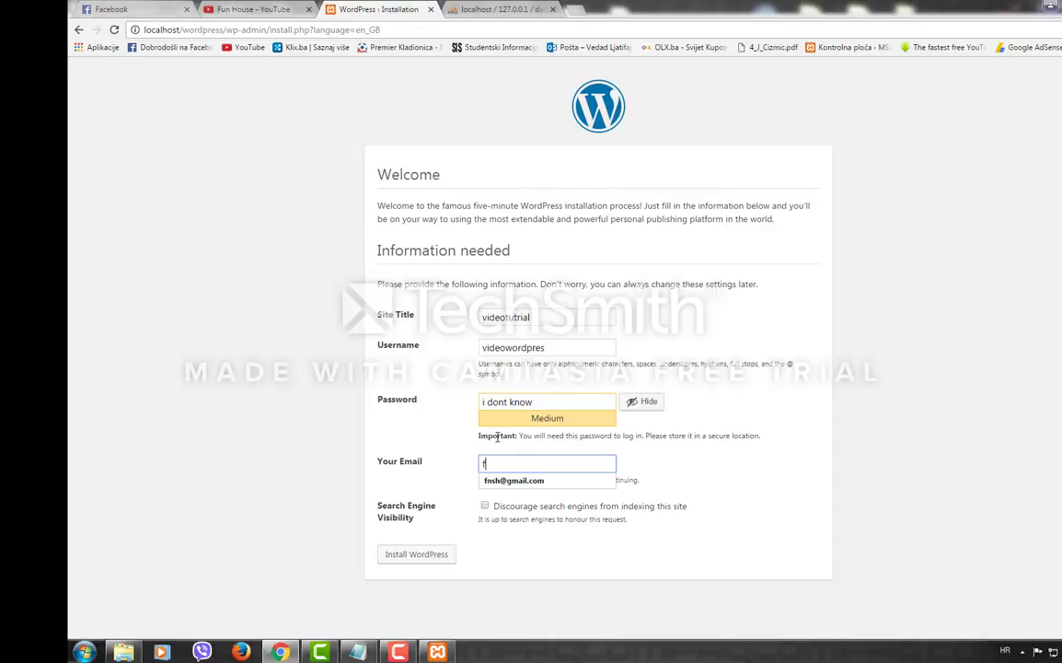
{"action": "type", "text": "nsh"}
{"action": "type", "text": "2"}
{"action": "key", "text": "BackSpace"}
{"action": "key", "text": "BackSpace"}
{"action": "left_click", "coordinate": [488, 480]}
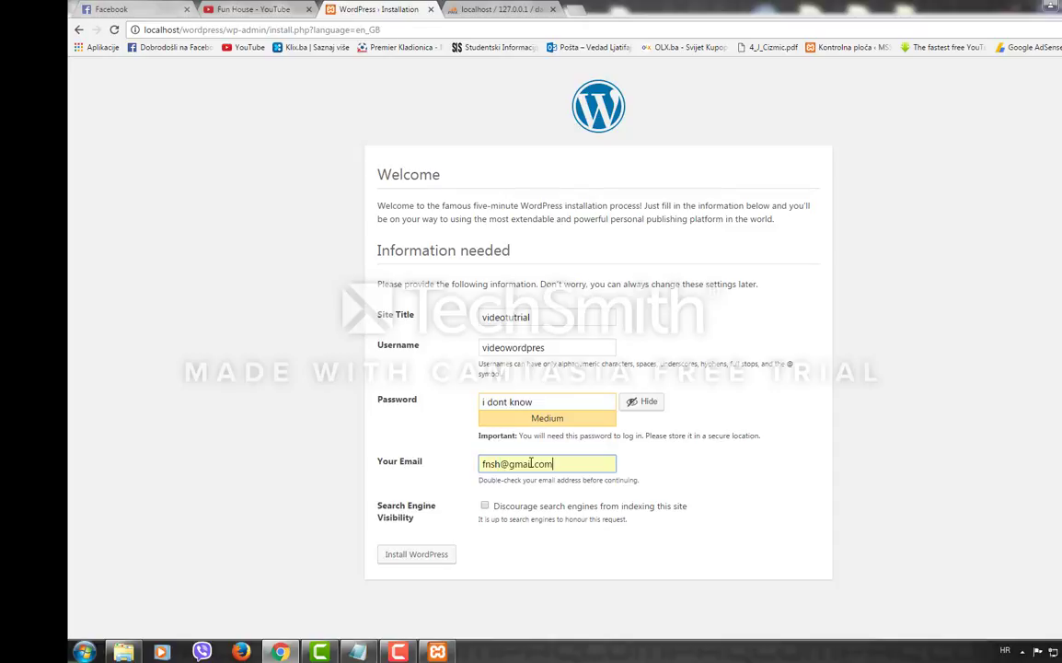
{"action": "left_click", "coordinate": [485, 506]}
{"action": "left_click", "coordinate": [417, 555]}
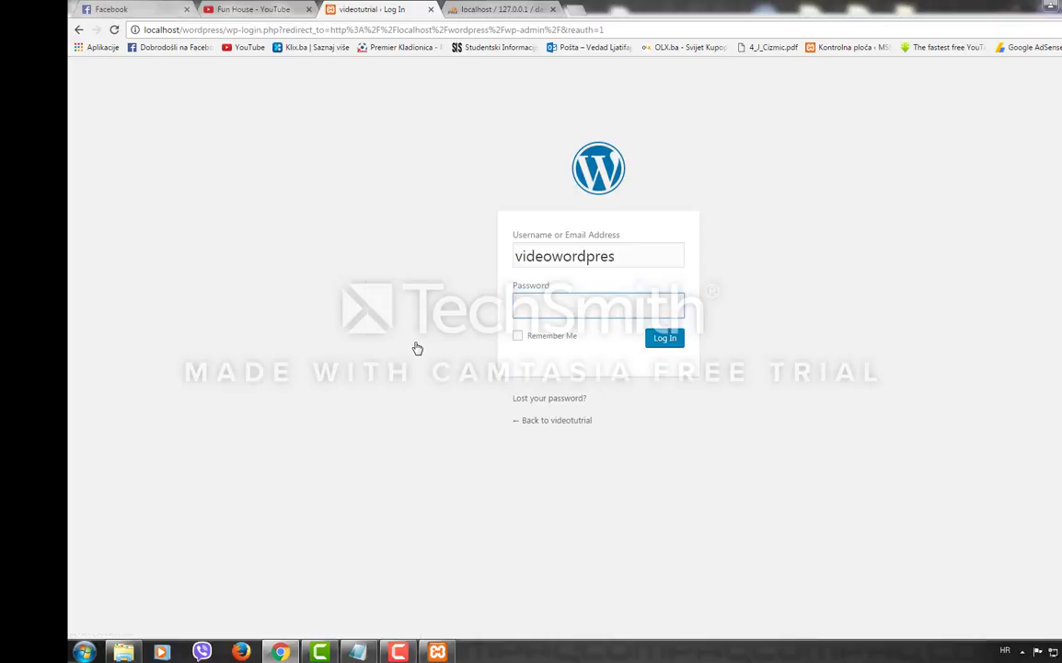
- Log in with the admin password and Remember Me ticked, saving the password in Chrome
{"action": "type", "text": "a"}
{"action": "type", "text": "dmin"}
{"action": "key", "text": "BackSpace"}
{"action": "key", "text": "BackSpace"}
{"action": "key", "text": "BackSpace"}
{"action": "key", "text": "BackSpace"}
{"action": "key", "text": "BackSpace"}
{"action": "left_click", "coordinate": [540, 336]}
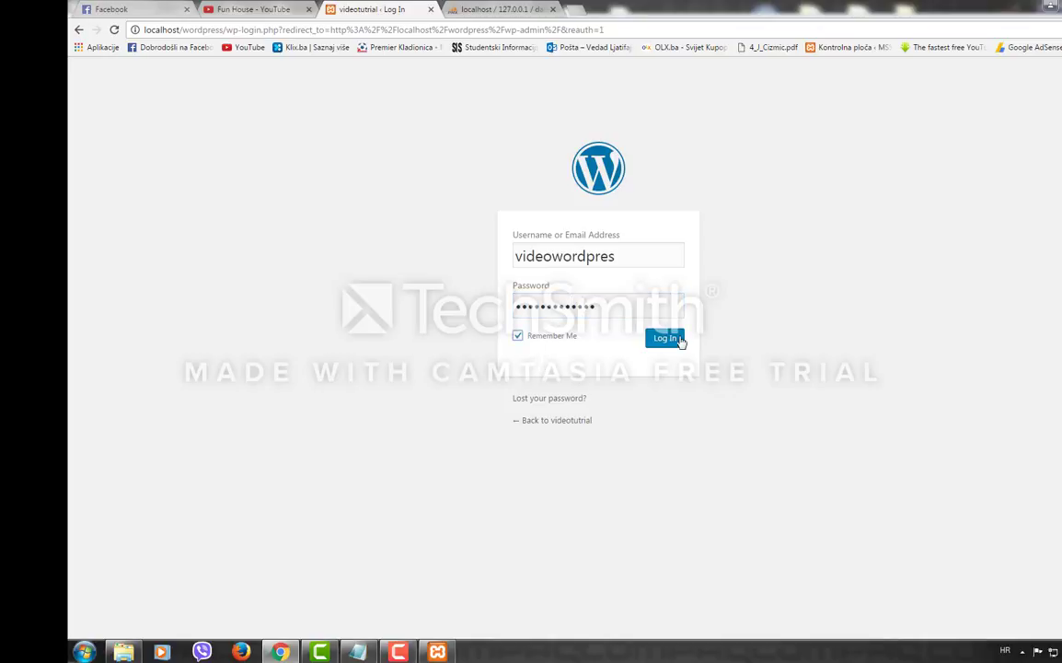
{"action": "left_click", "coordinate": [680, 343]}
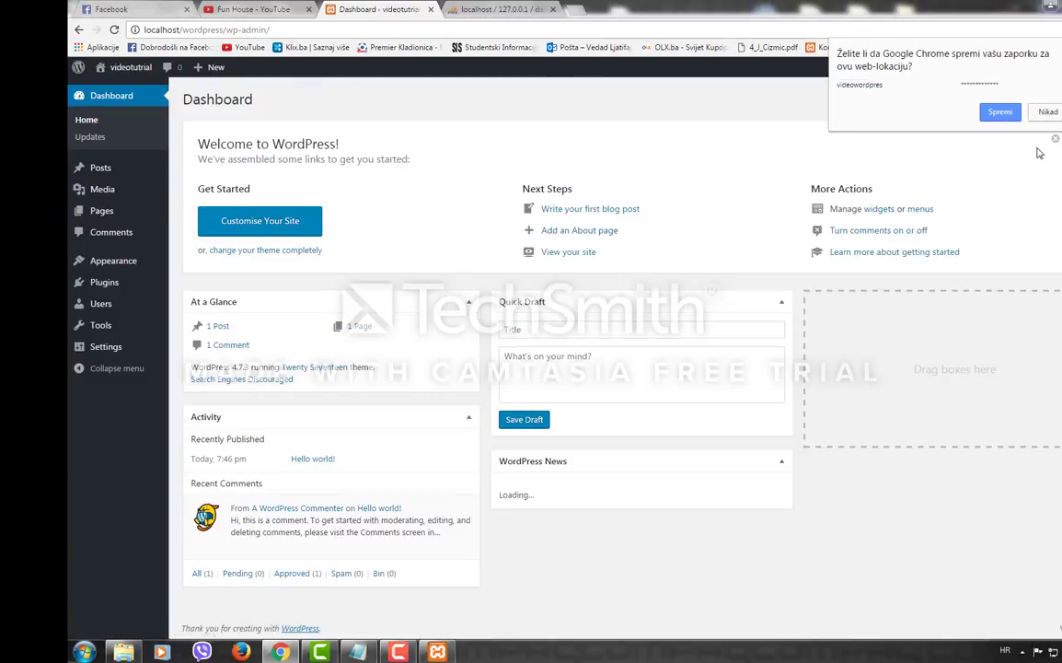
{"action": "left_click", "coordinate": [999, 111]}
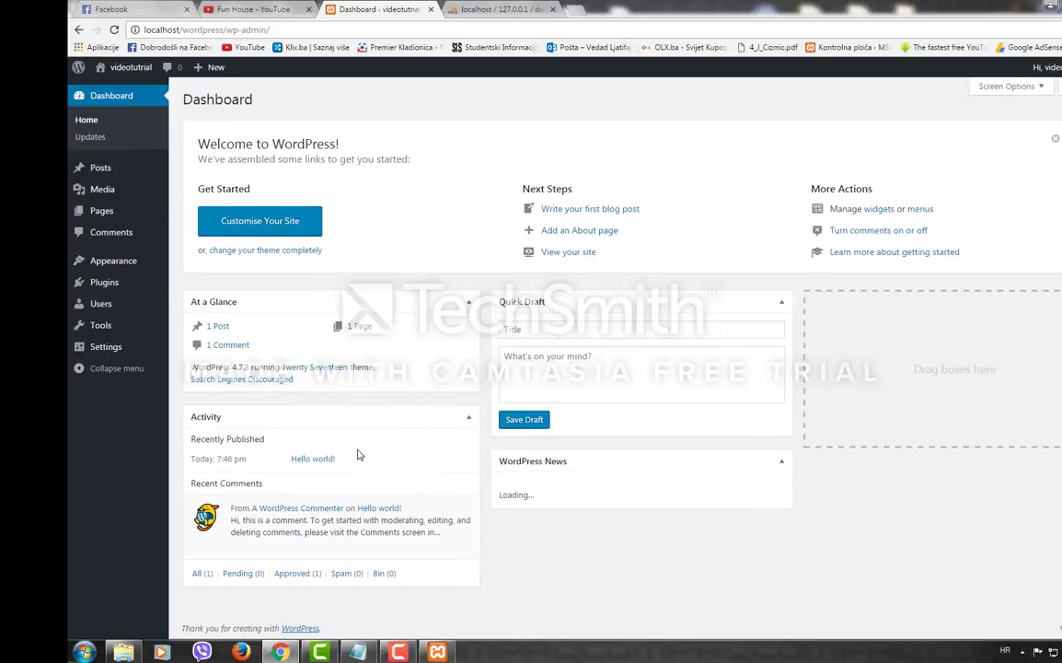
- Finish the notes with "that's all fox :D please SUBSCRIB" and "MY CHANNEL .. BYE"
{"action": "key", "text": "alt+Tab"}
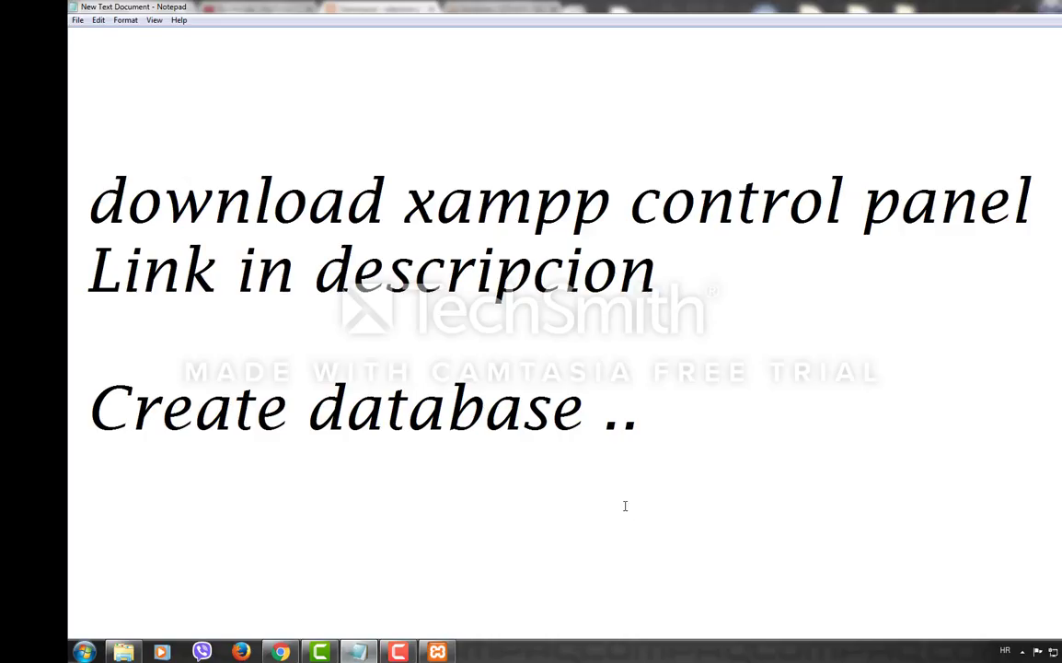
{"action": "type", "text": "that"}
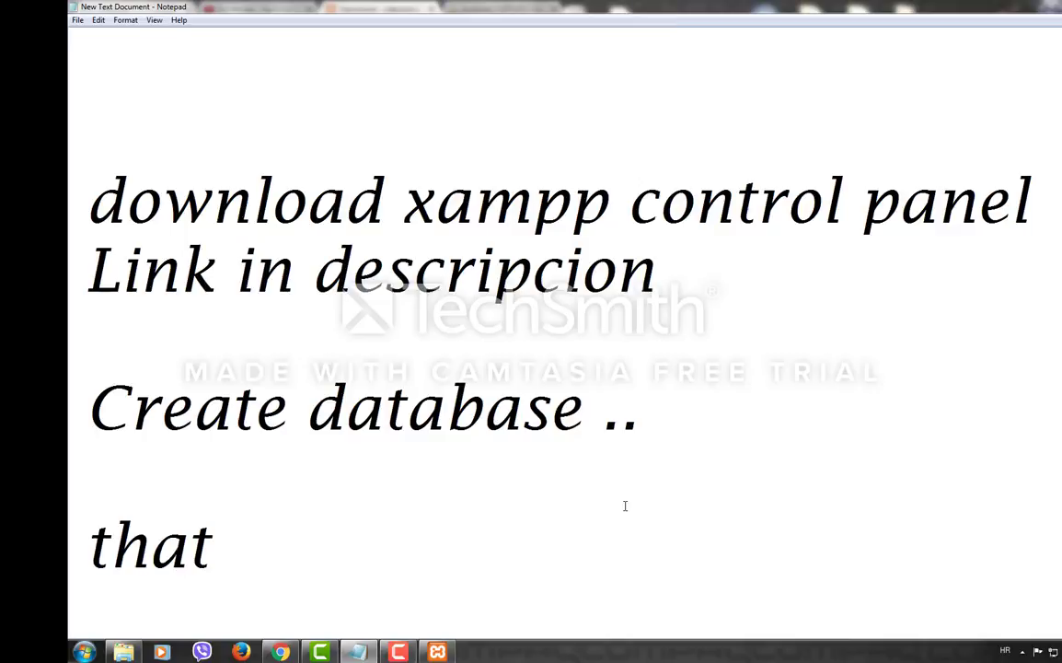
{"action": "key", "text": "BackSpace"}
{"action": "type", "text": "'s "}
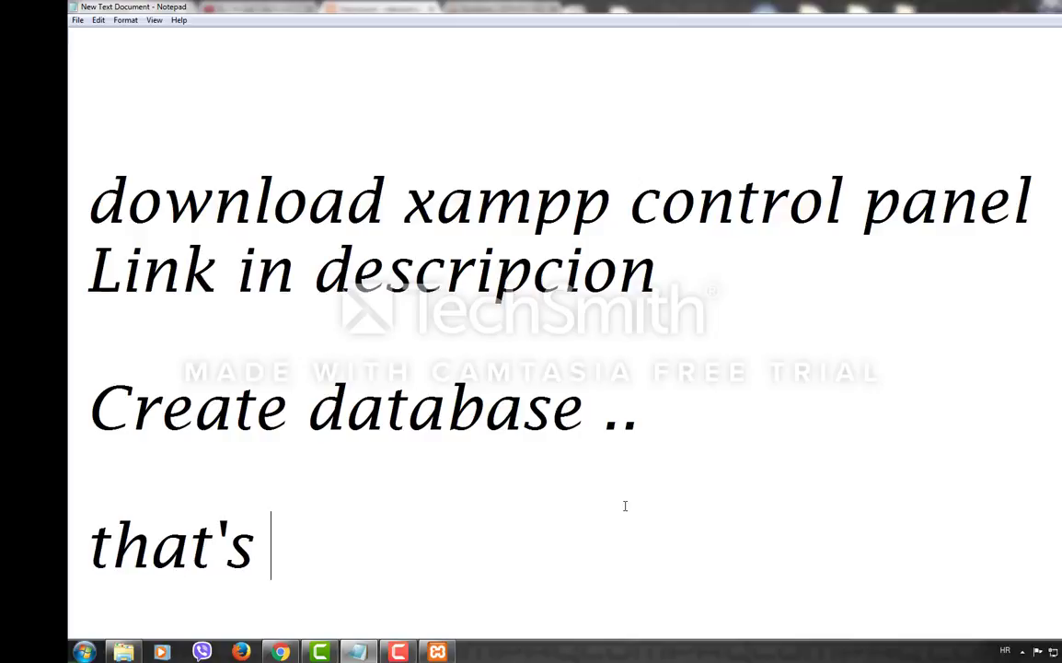
{"action": "type", "text": "all fox "}
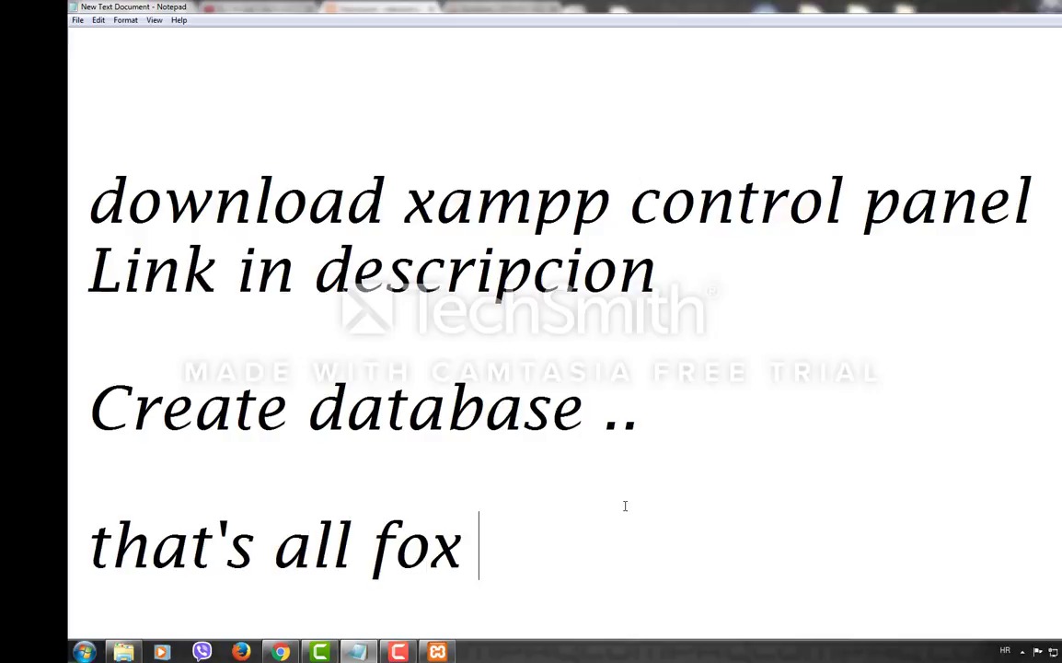
{"action": "type", "text": ":D"}
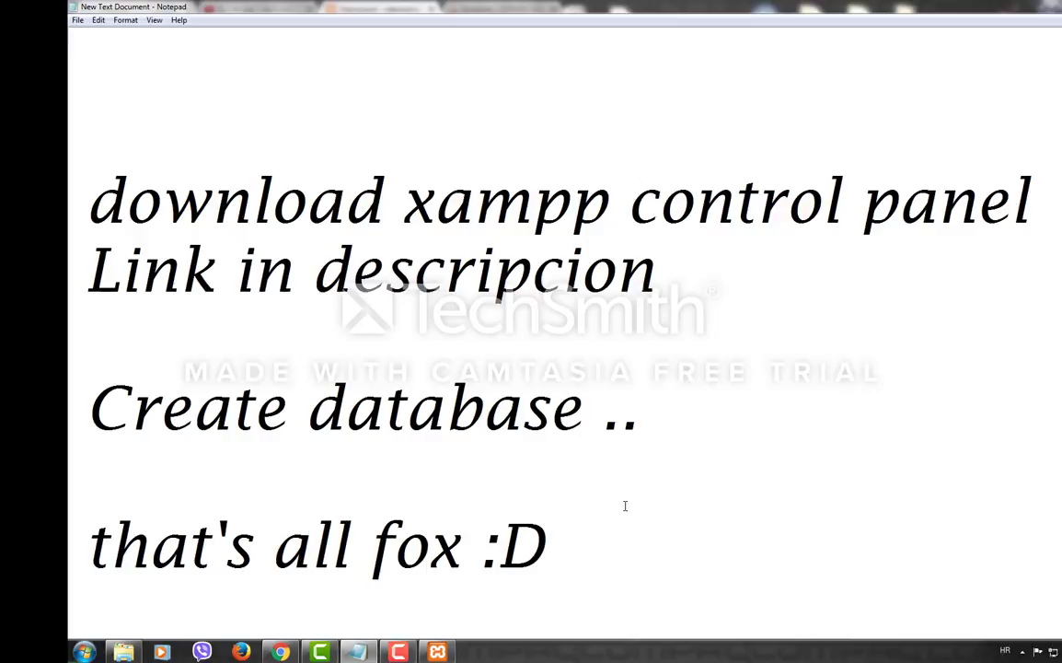
{"action": "type", "text": " please u"}
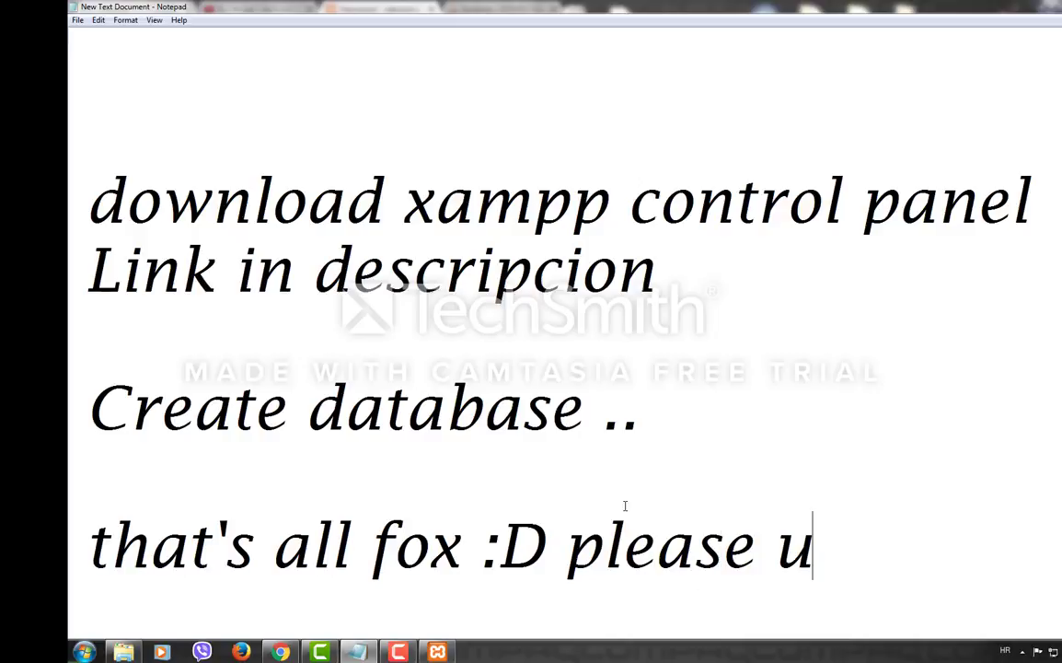
{"action": "type", "text": "bscribe"}
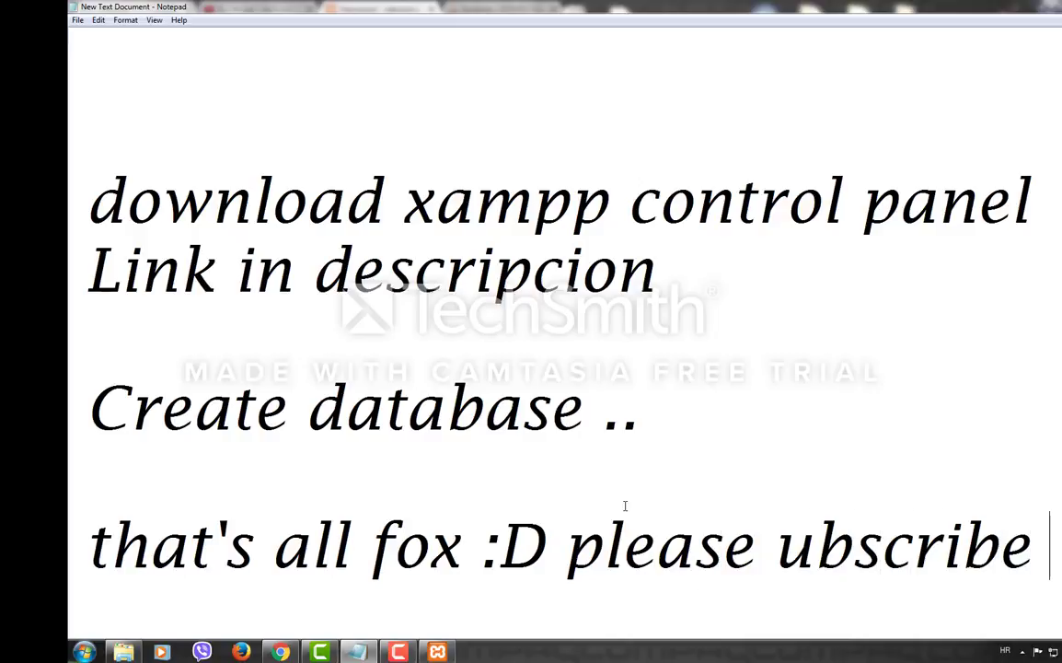
{"action": "key", "text": "BackSpace"}
{"action": "key", "text": "BackSpace"}
{"action": "key", "text": "BackSpace"}
{"action": "key", "text": "BackSpace"}
{"action": "type", "text": "S"}
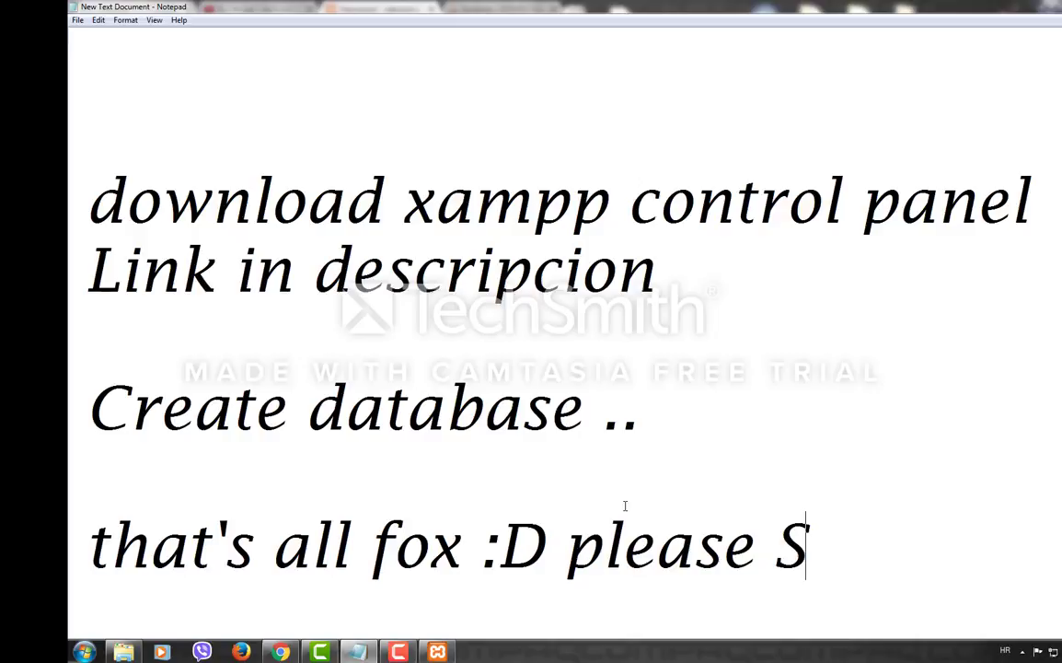
{"action": "type", "text": "UB"}
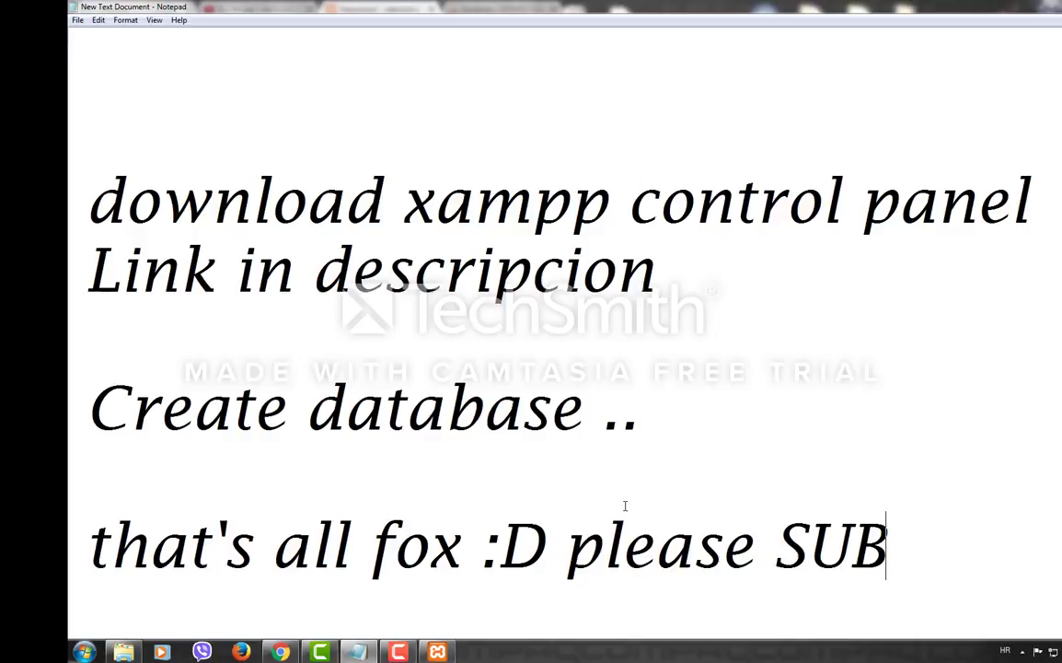
{"action": "type", "text": "SCRIB"}
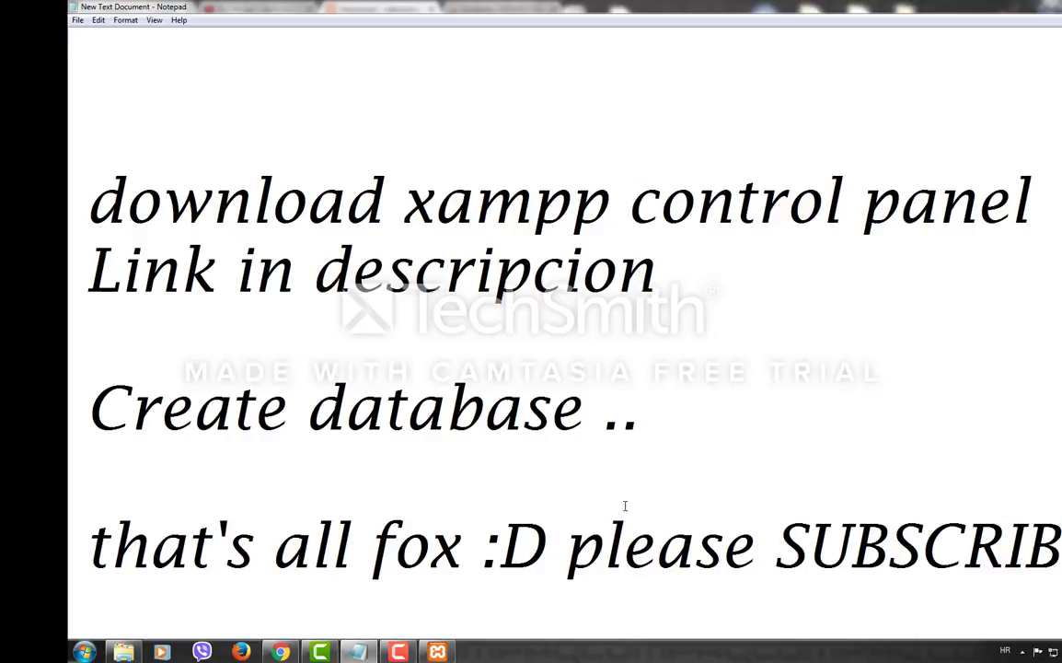
{"action": "key", "text": "Return"}
{"action": "type", "text": "MY CHANNEL "}
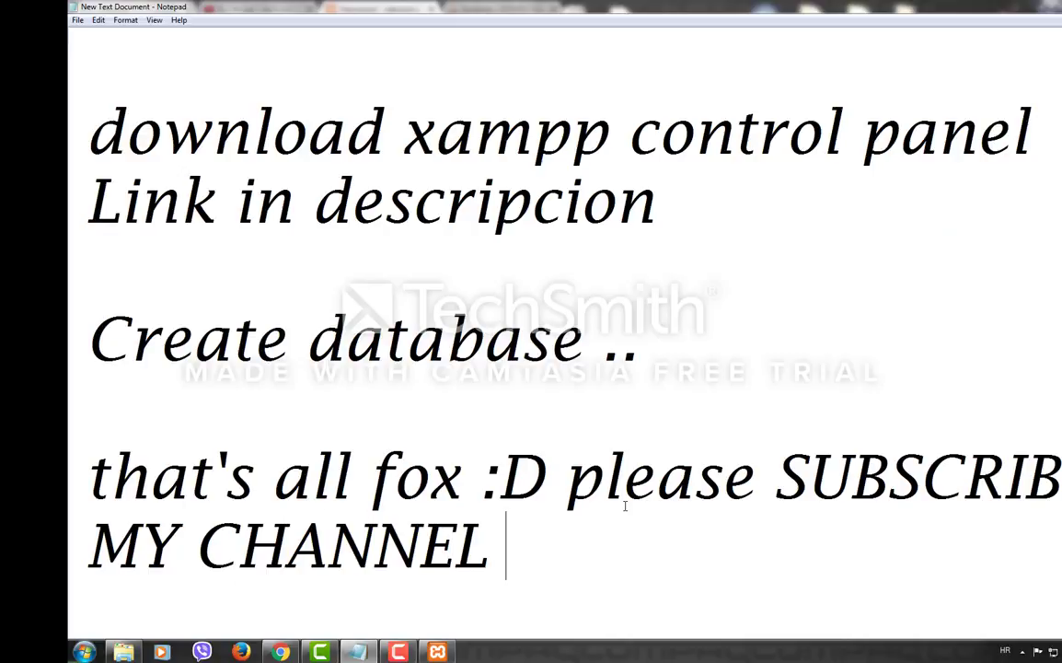
{"action": "type", "text": ".. B"}
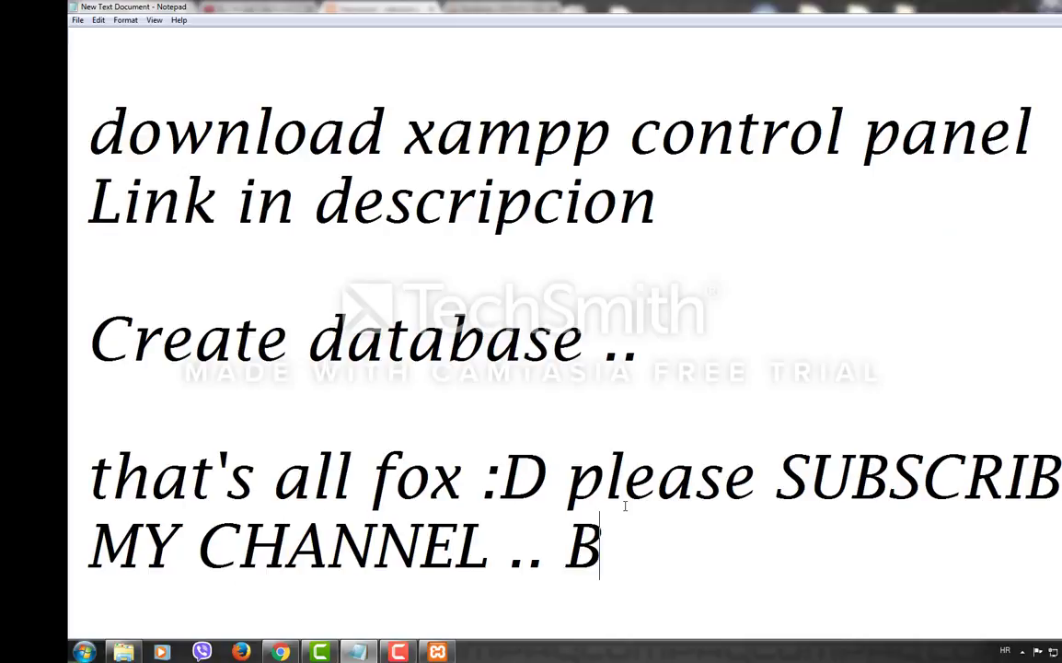
{"action": "type", "text": "Y"}
{"action": "type", "text": "E"}
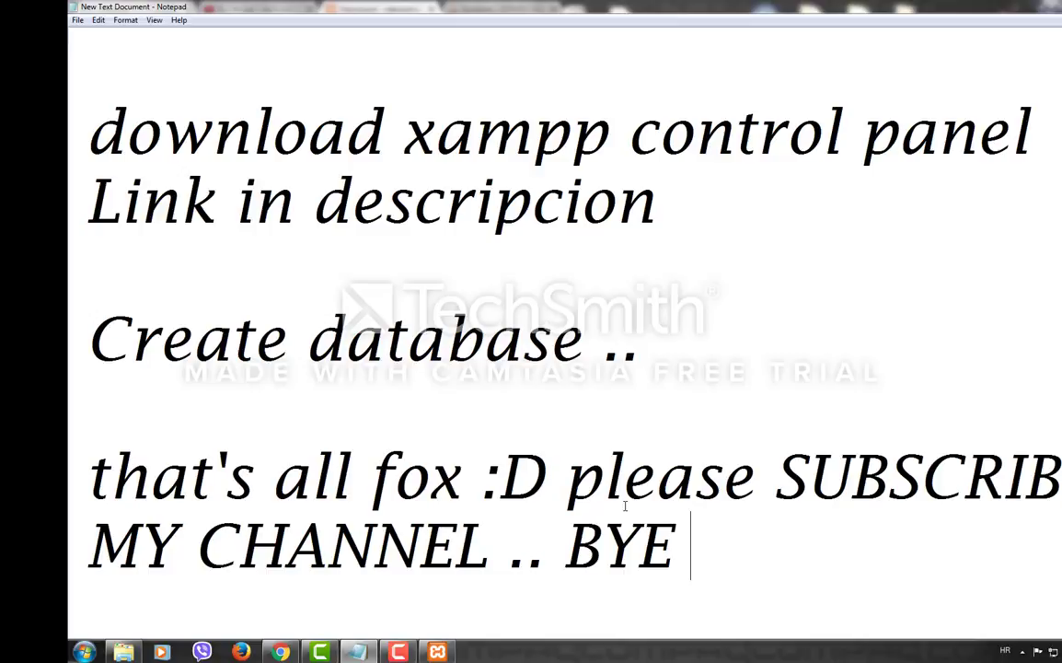